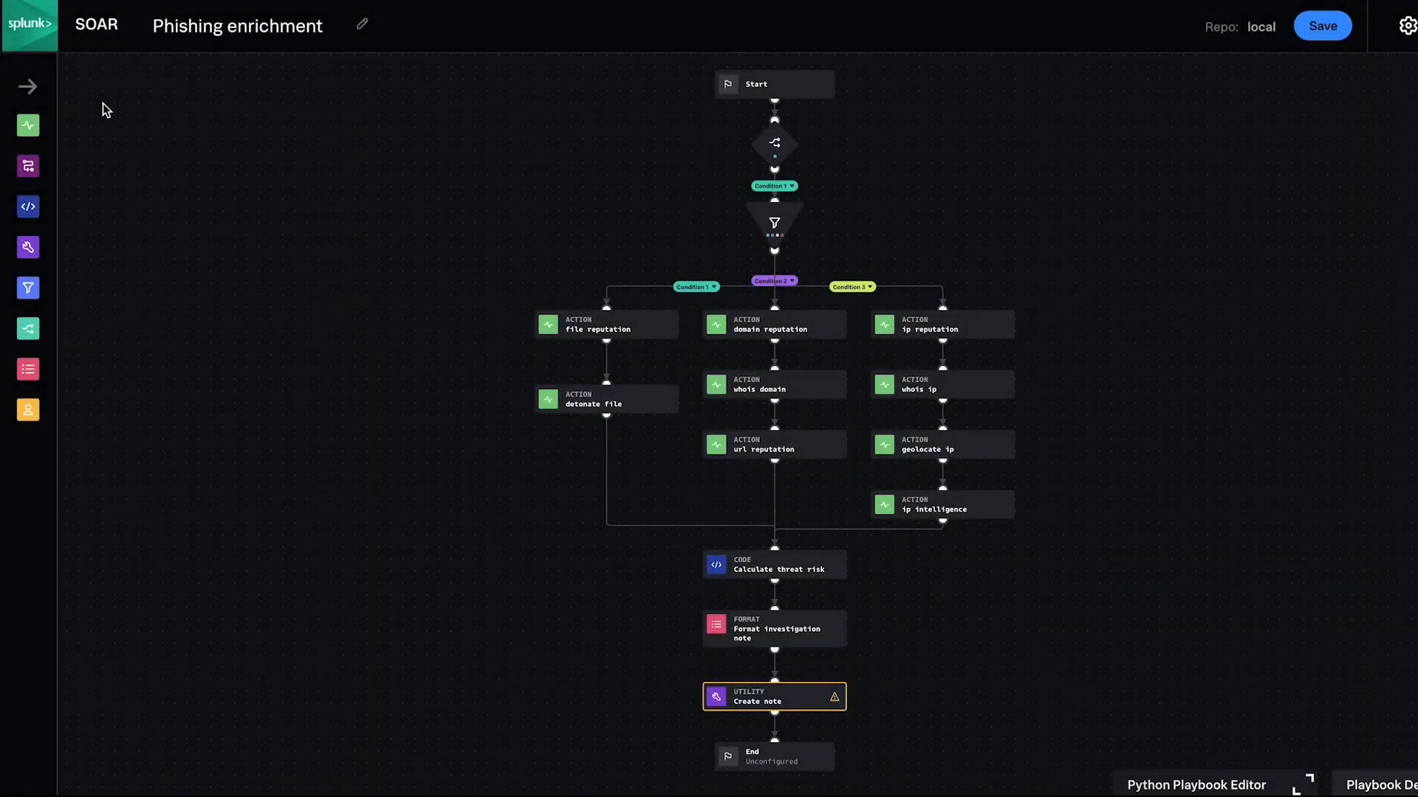
Show the addable blocks list and inspect the detonate file, geolocate ip and file reputation action settings
click(31, 91)
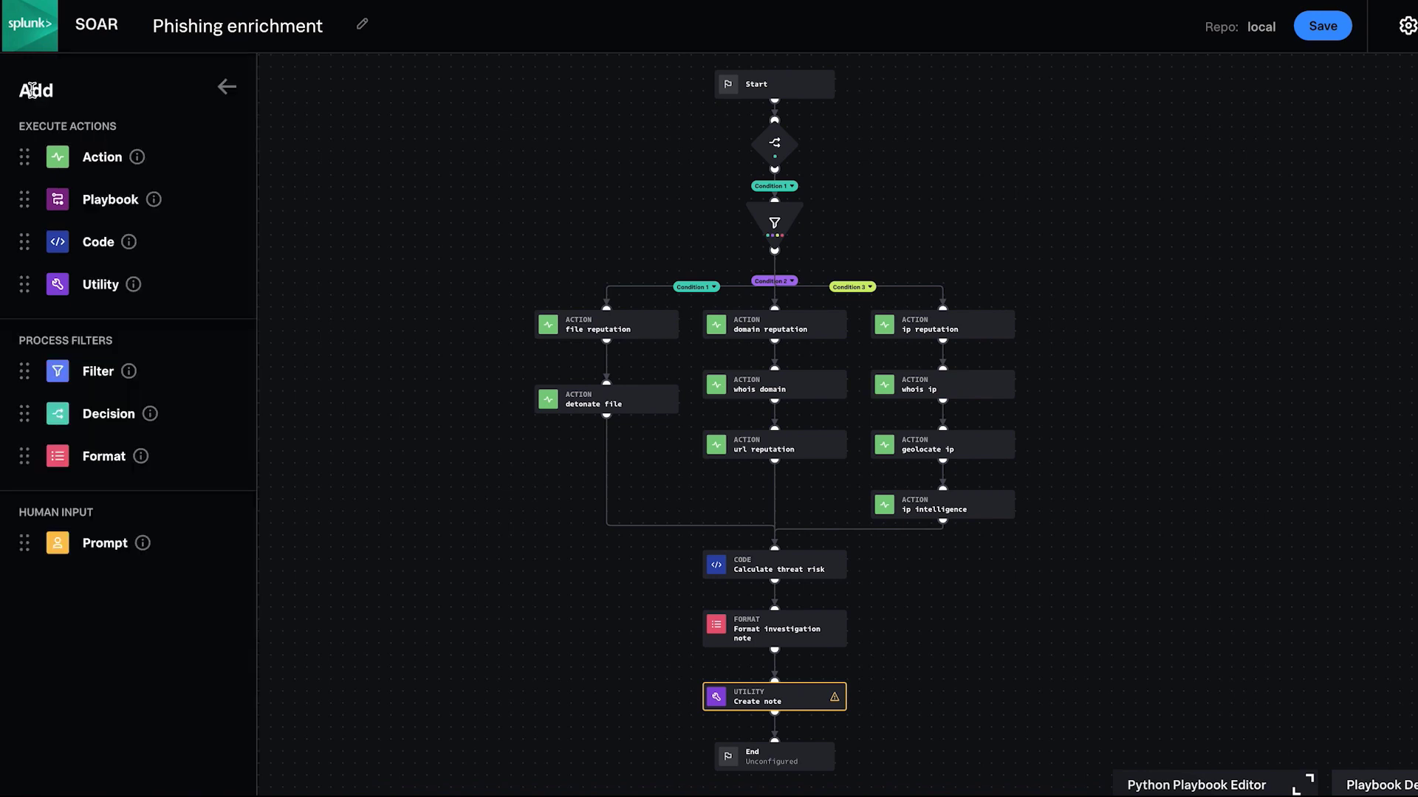
drag(443, 333, 465, 328)
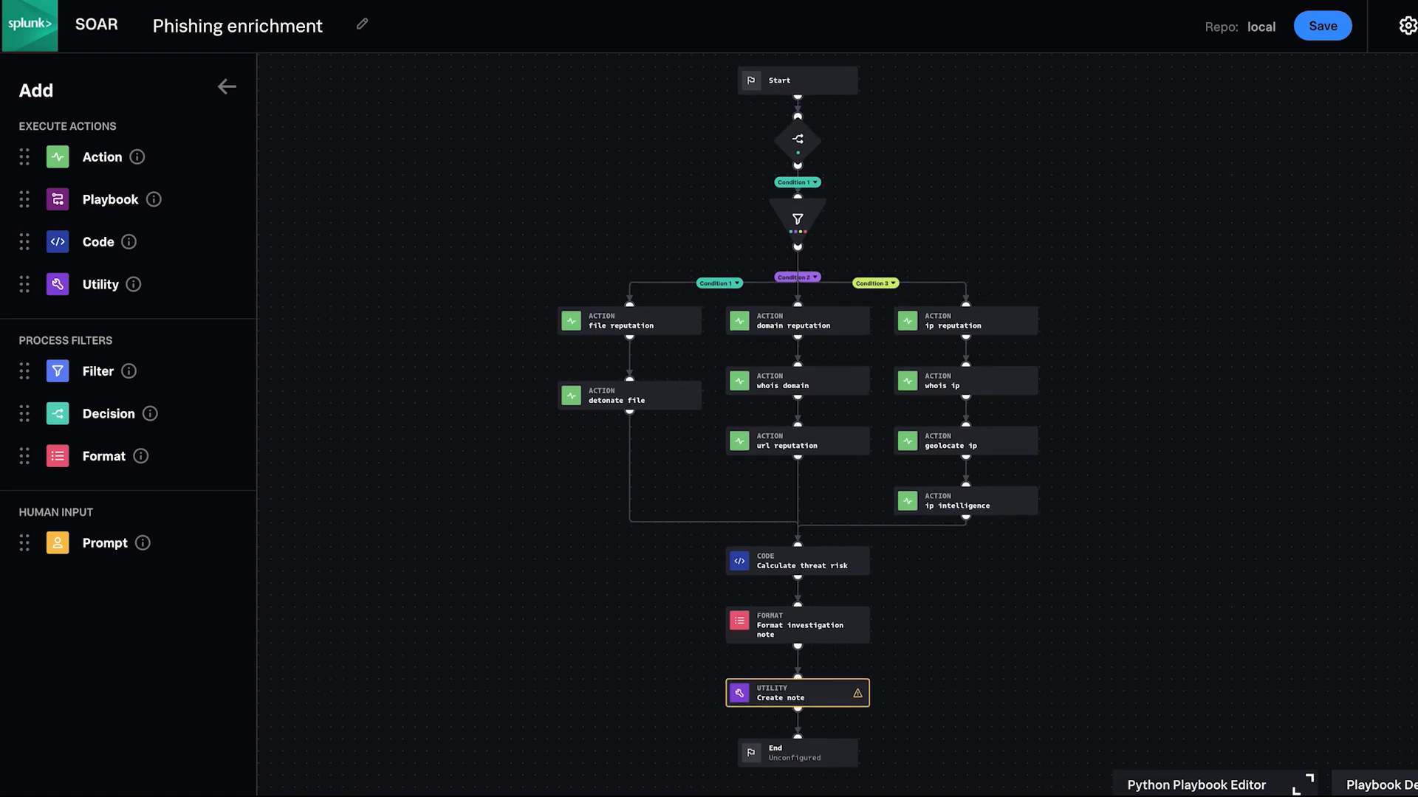
scroll(721, 310, up, 3)
scroll(720, 310, up, 3)
scroll(709, 311, up, 2)
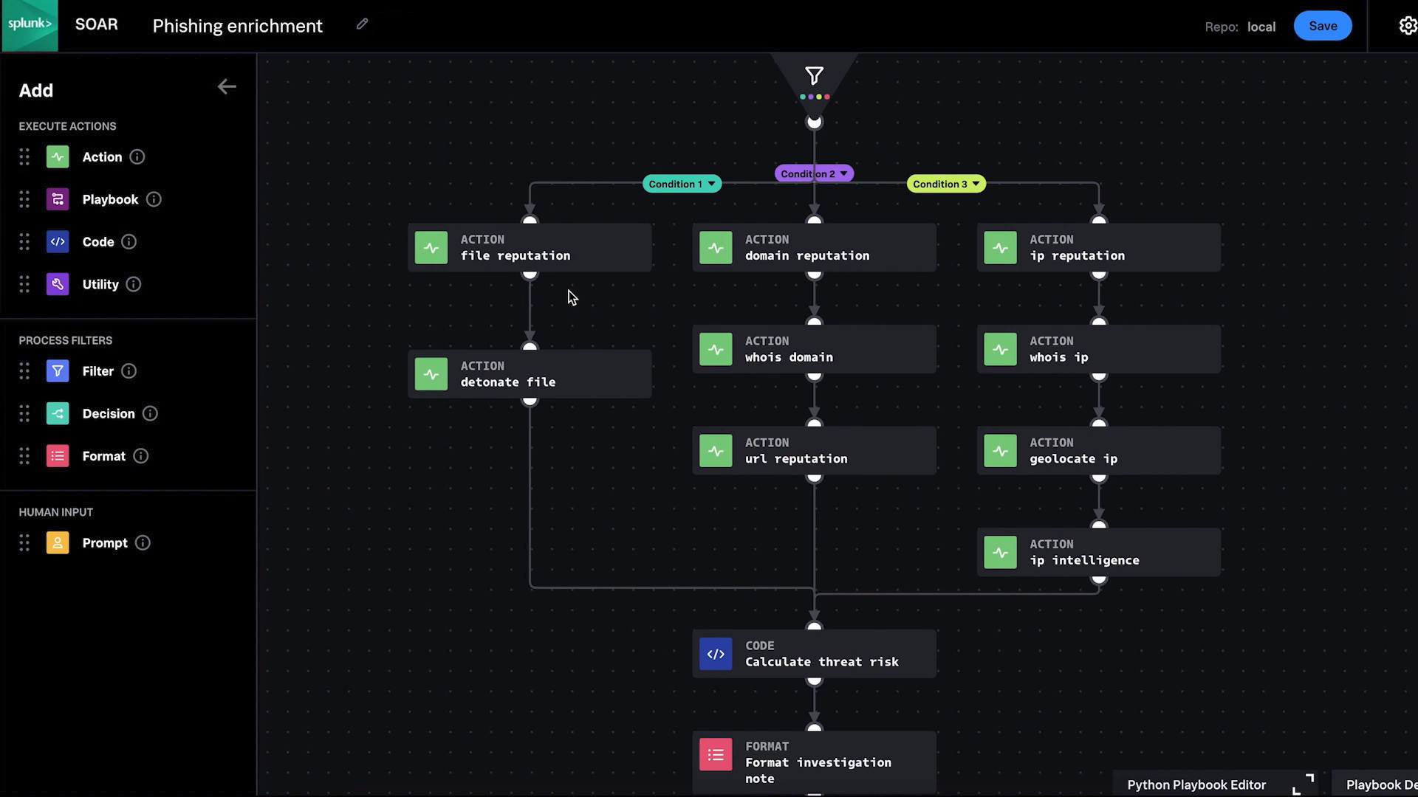
click(564, 387)
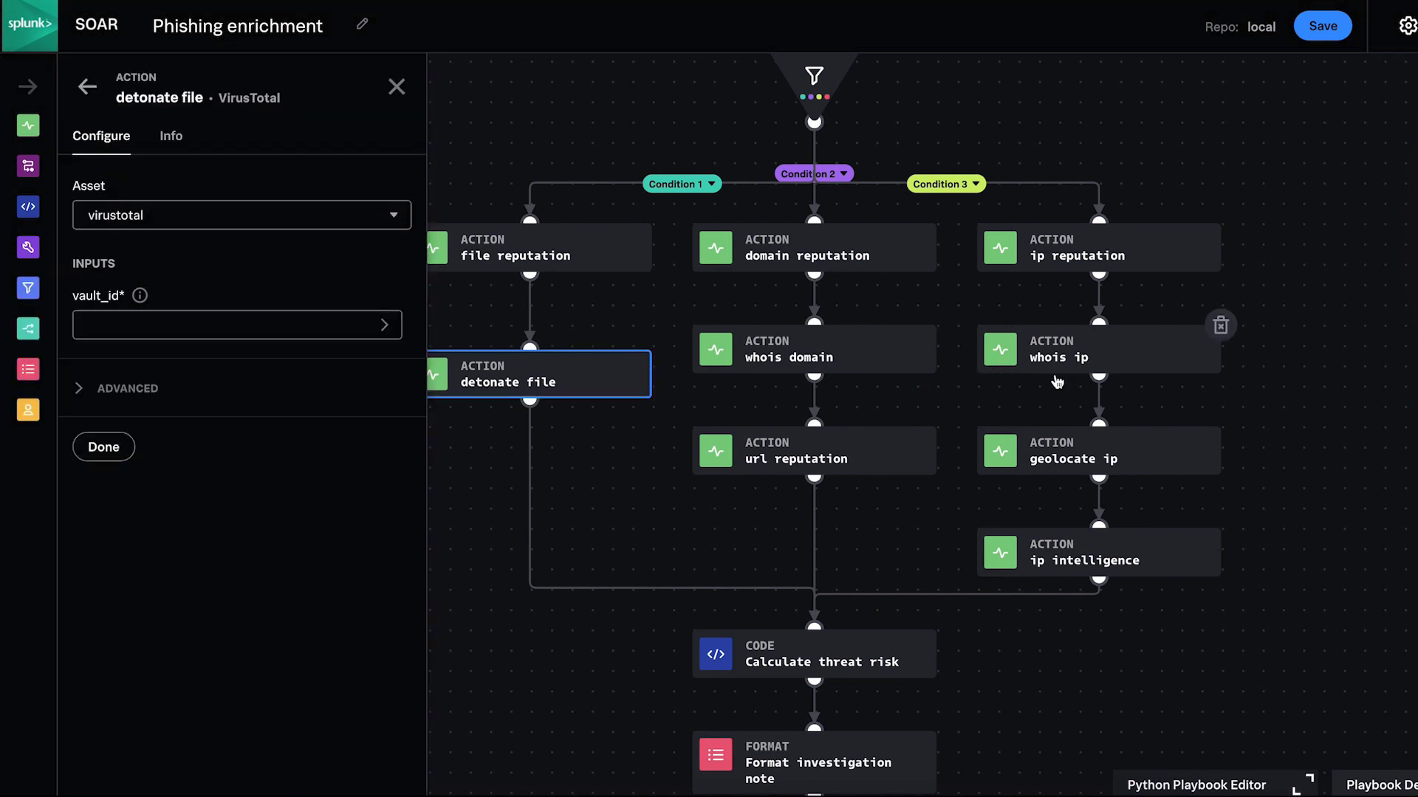
click(1086, 452)
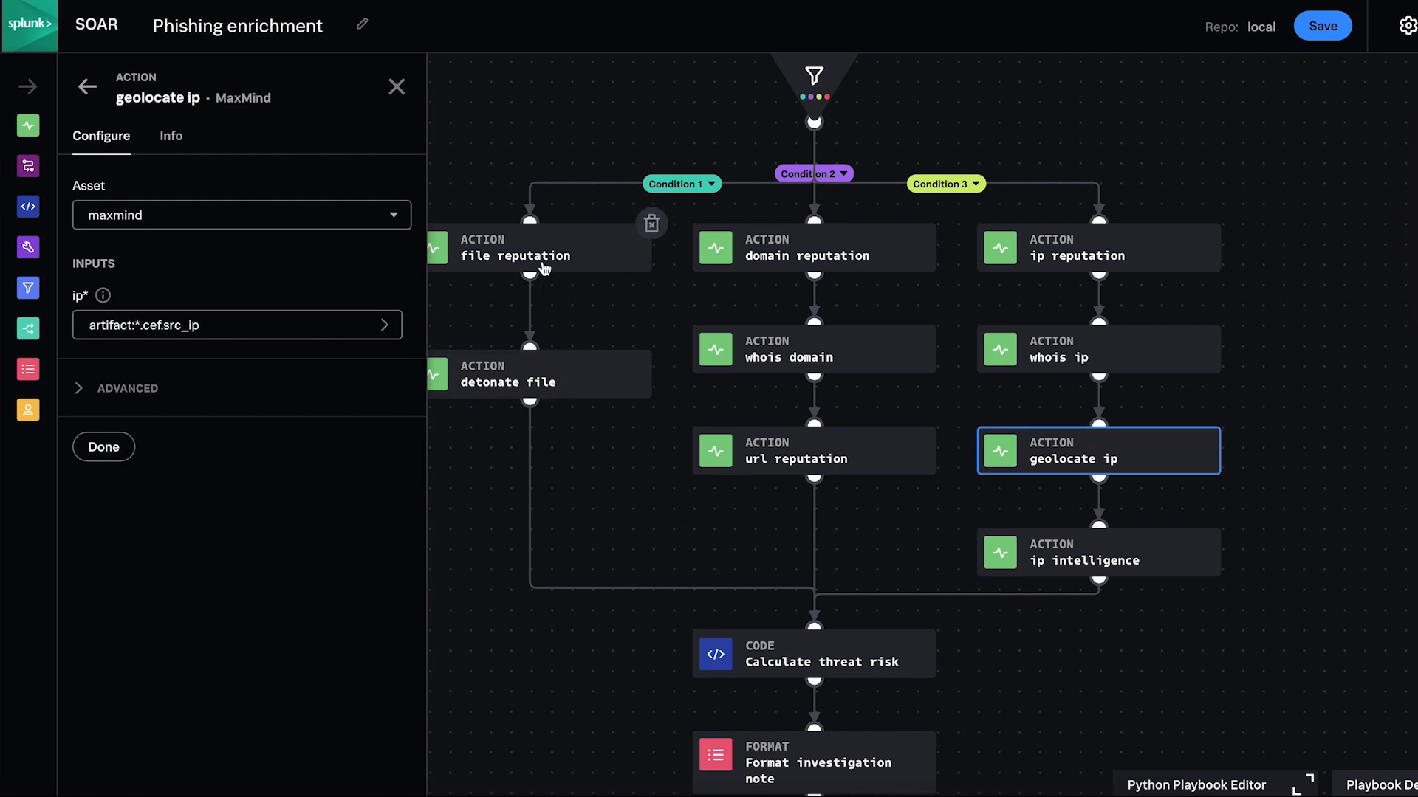
click(542, 255)
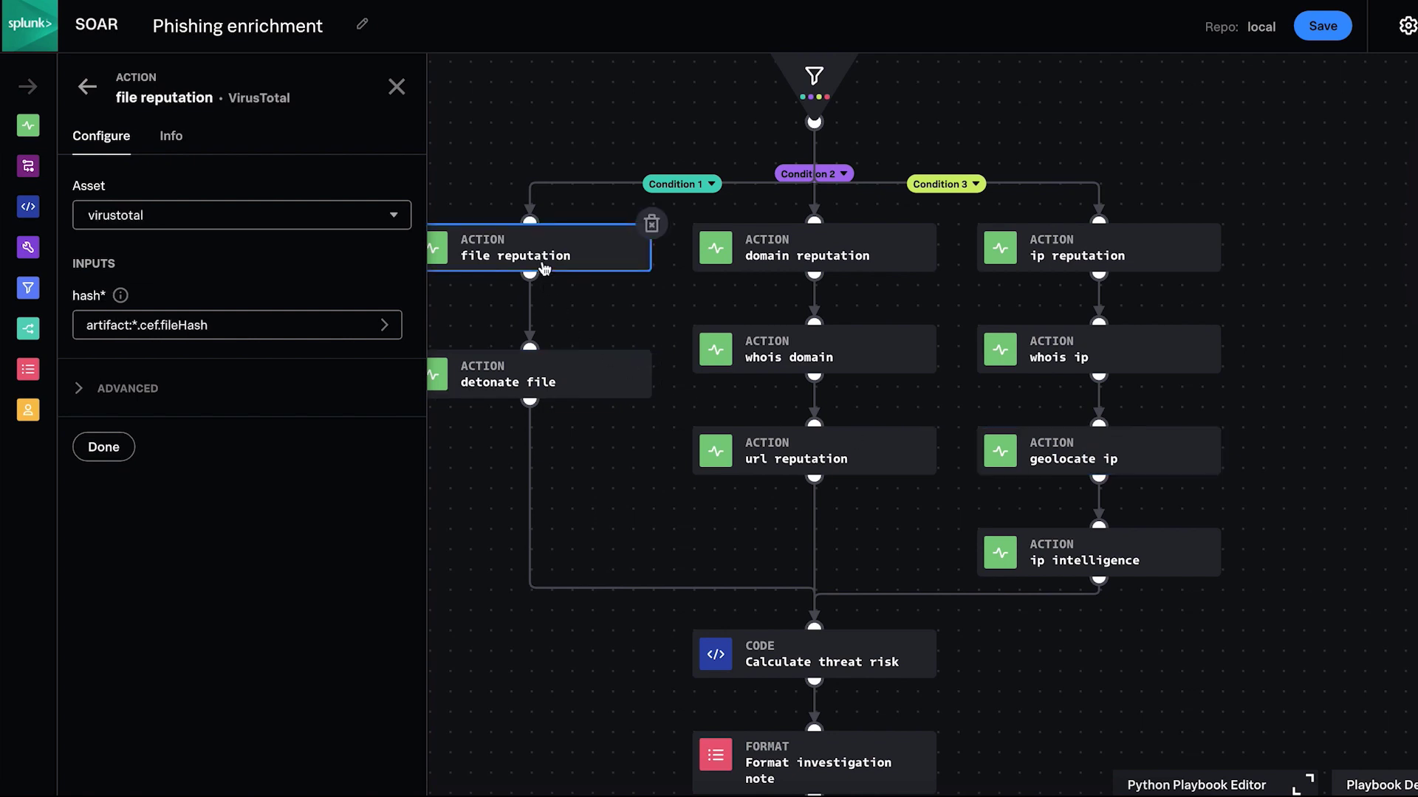
click(397, 88)
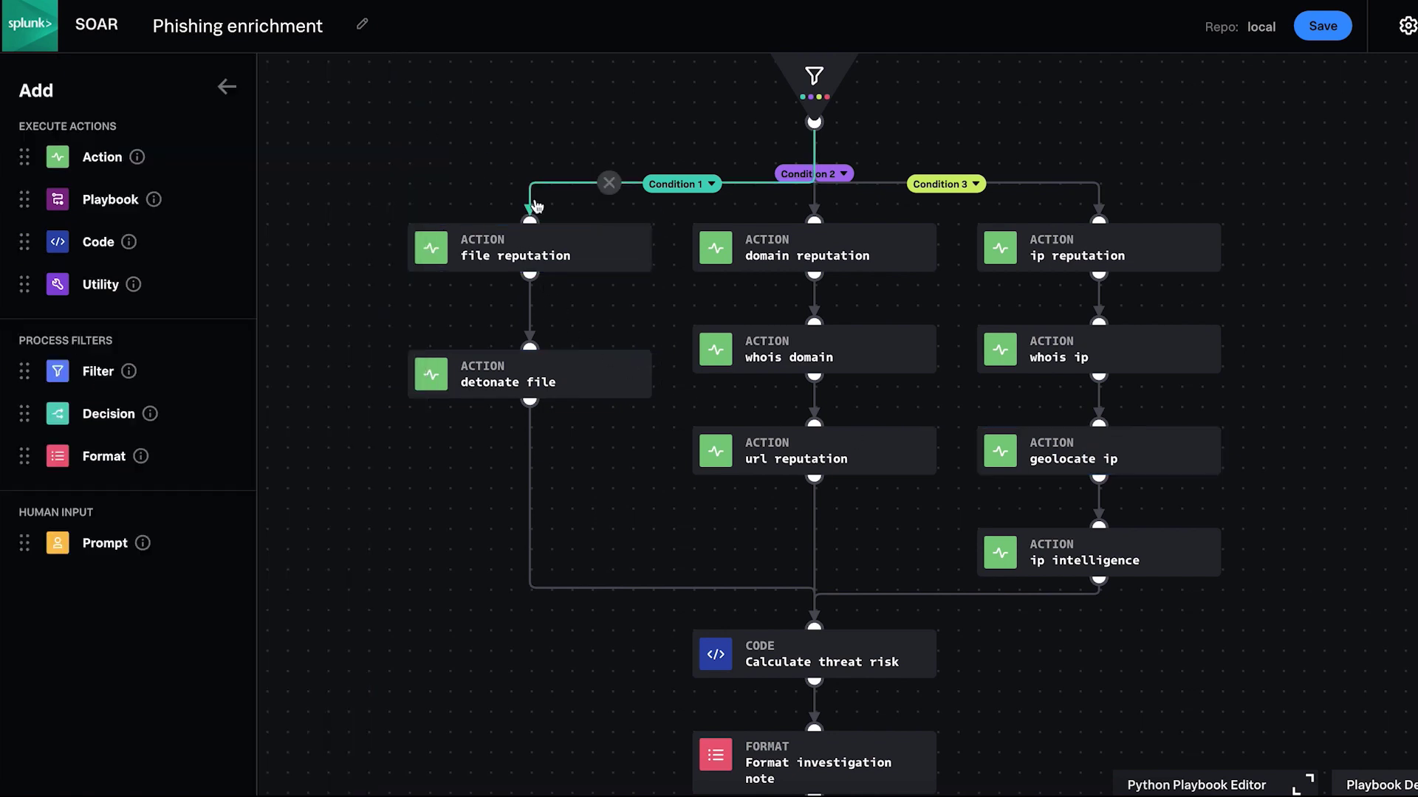
Scroll the block list to bring the blocks above the filter into view
drag(553, 128, 547, 327)
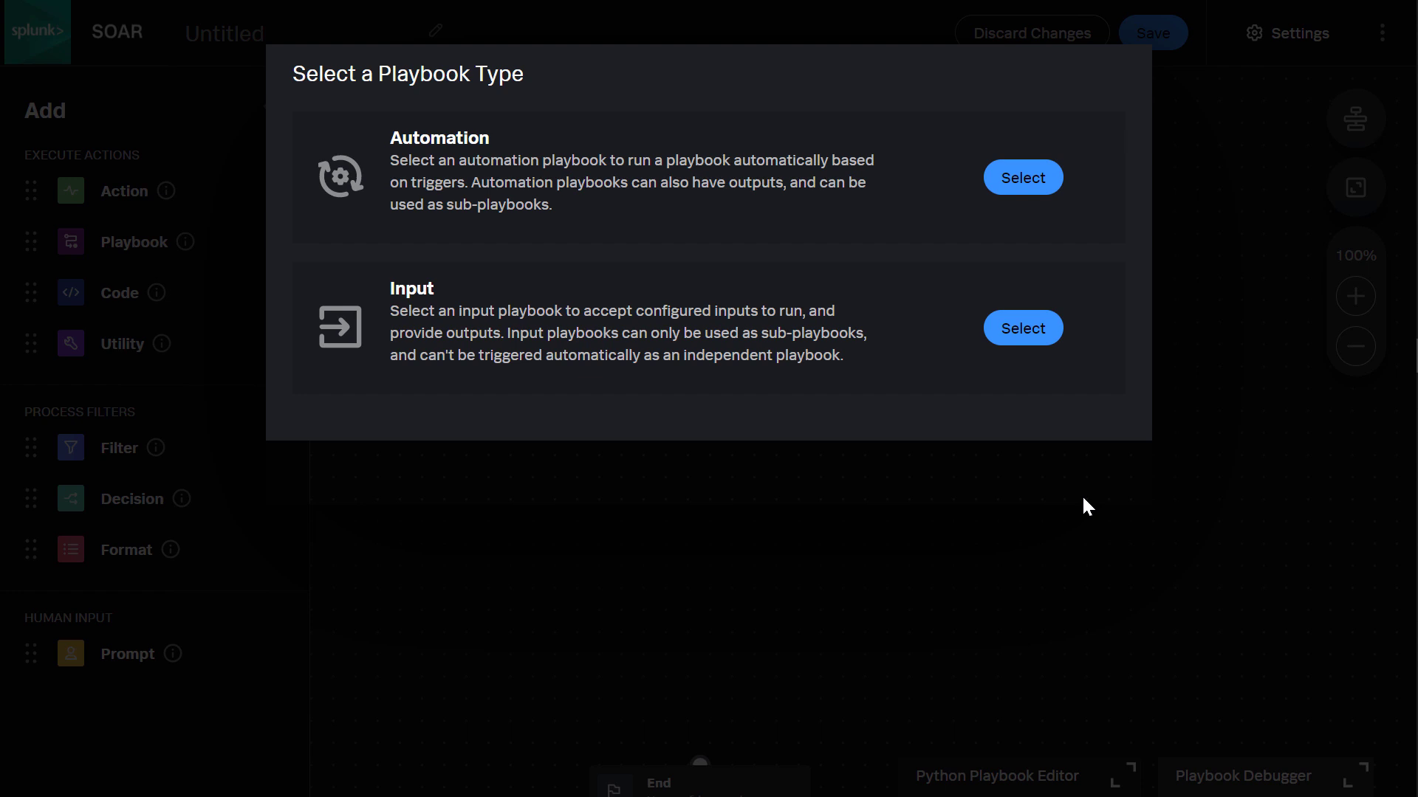
Make this an input playbook with an input named 'urls' of data type url
click(1022, 328)
click(249, 269)
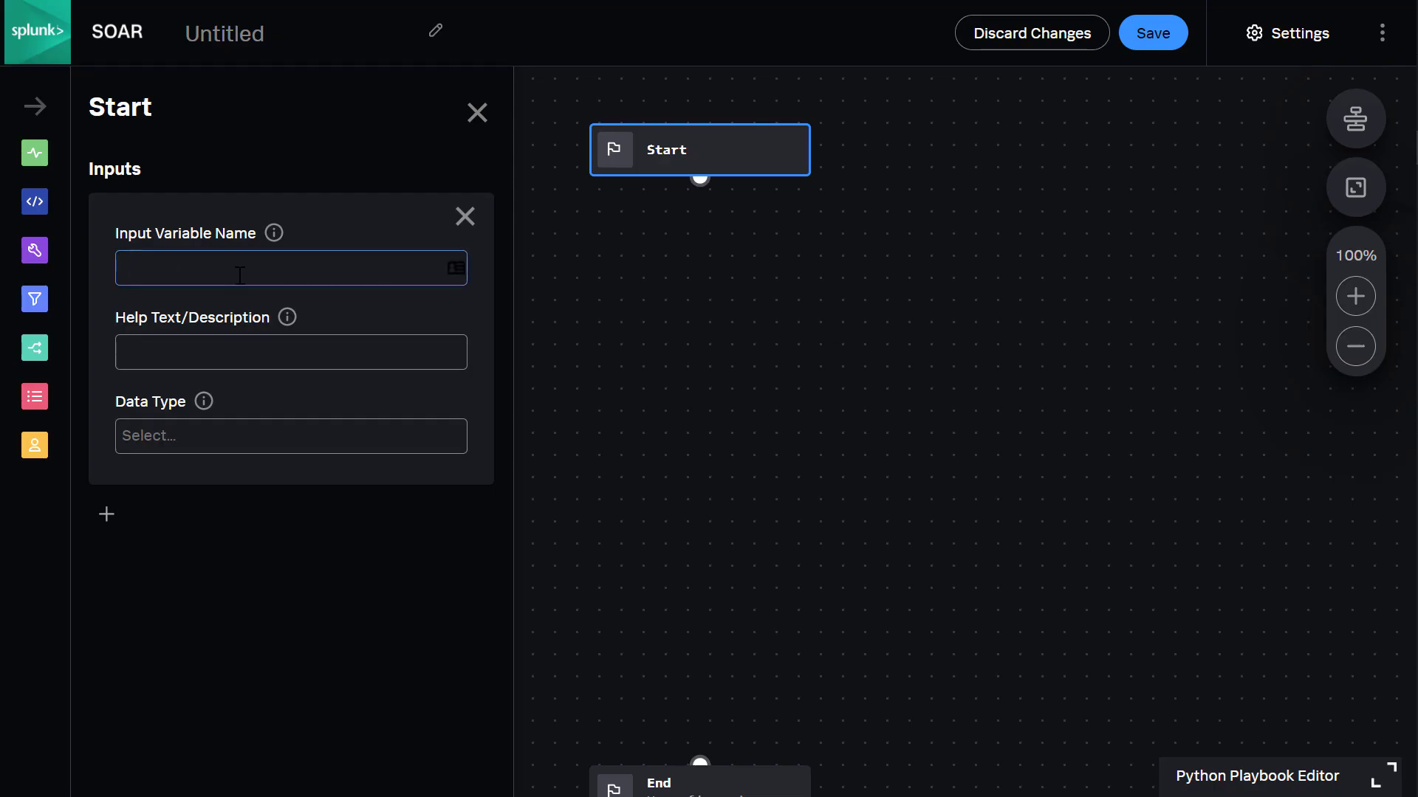
text(urls)
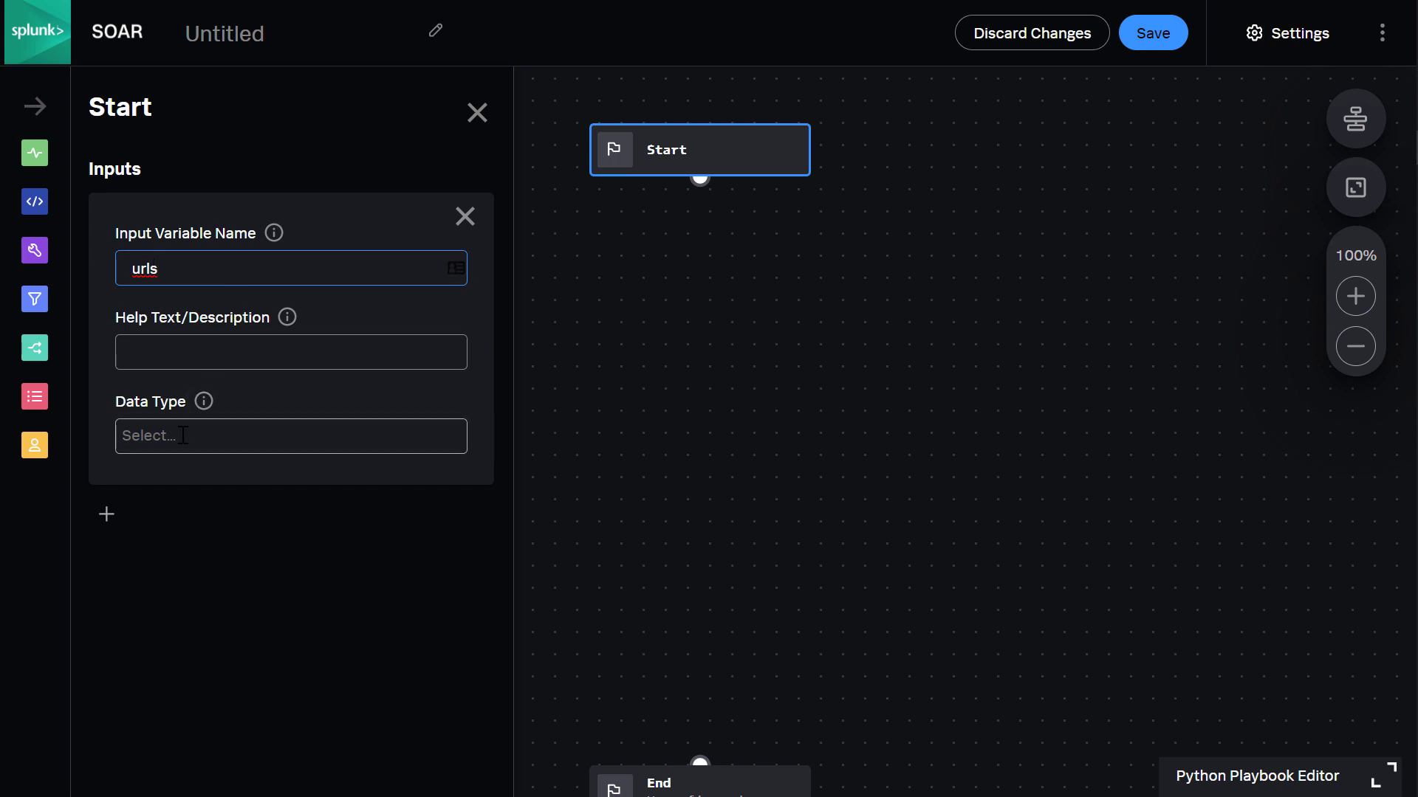
click(291, 435)
text(url)
key(Return)
key(Escape)
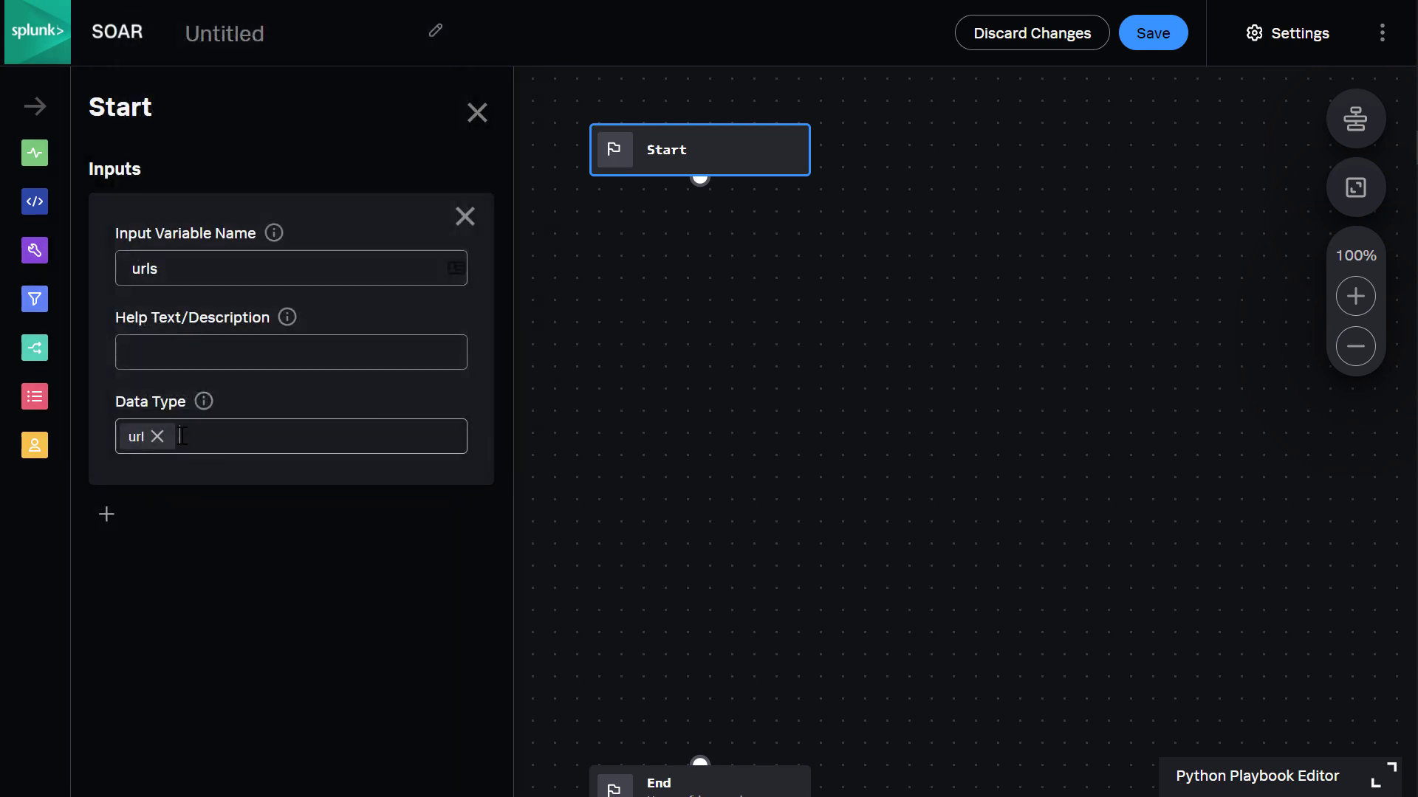
Add a VirusTotal url reputation action below Start, with the artifact requestURL as its url
mouse_move(34, 153)
mouse_down()
mouse_move(274, 244)
mouse_move(696, 340)
mouse_up()
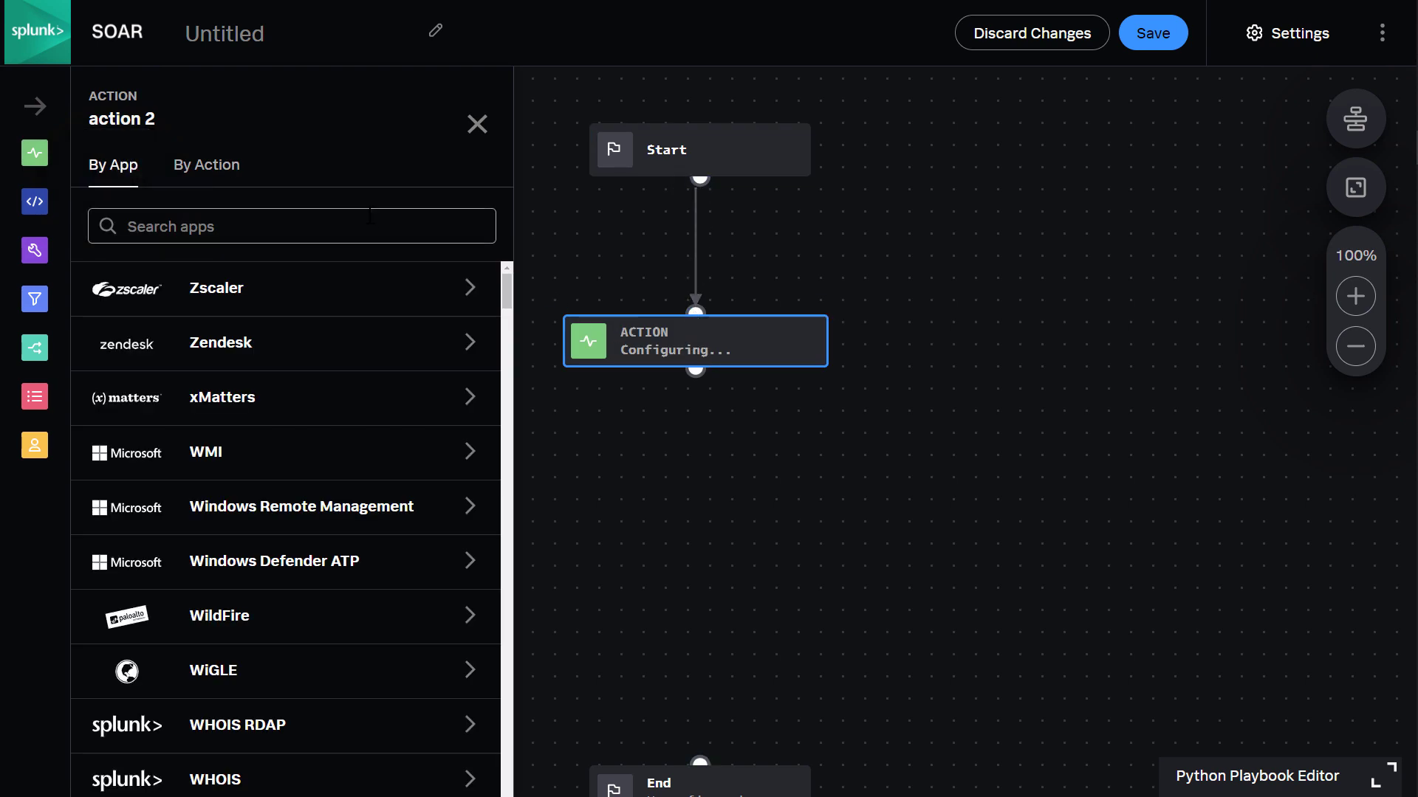
click(207, 164)
click(207, 226)
text(url)
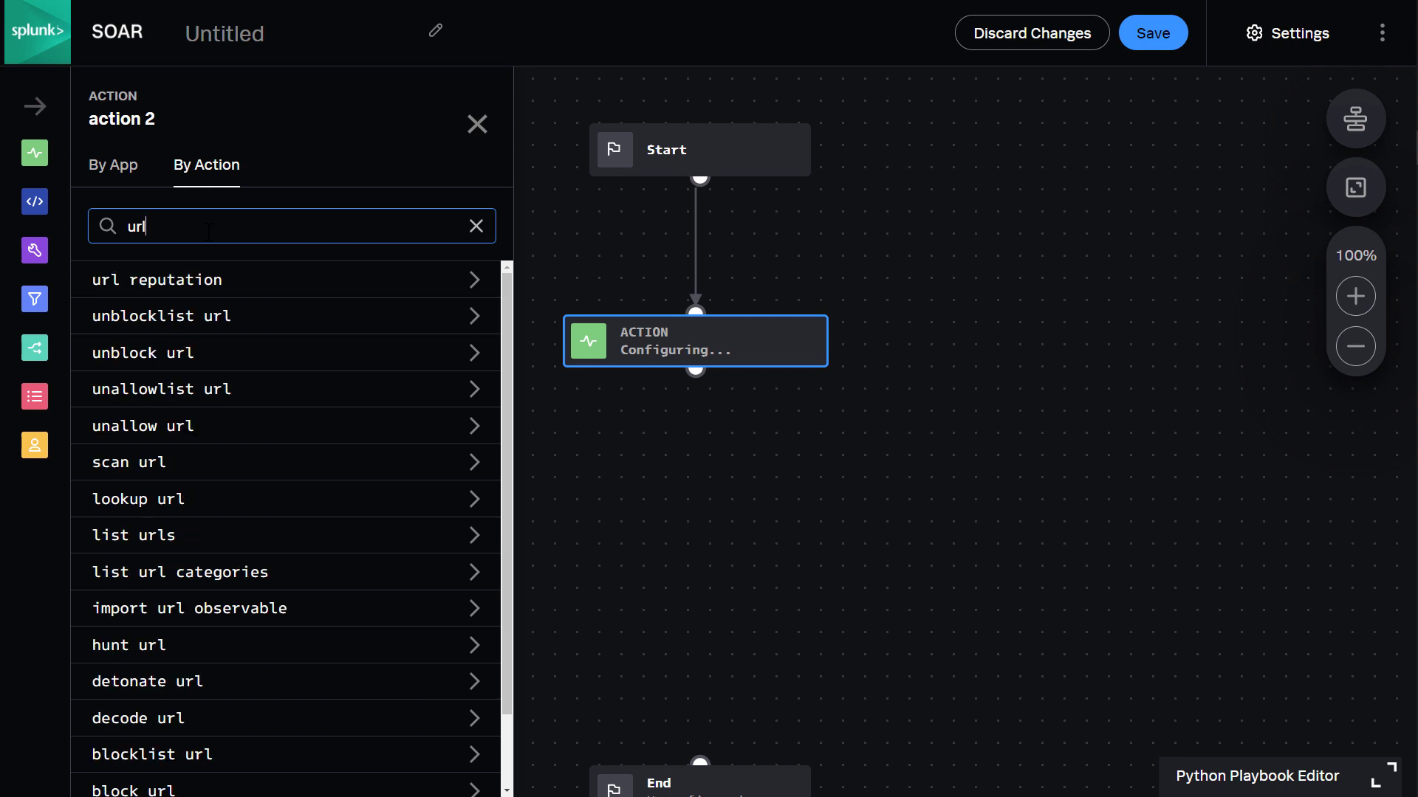
click(205, 280)
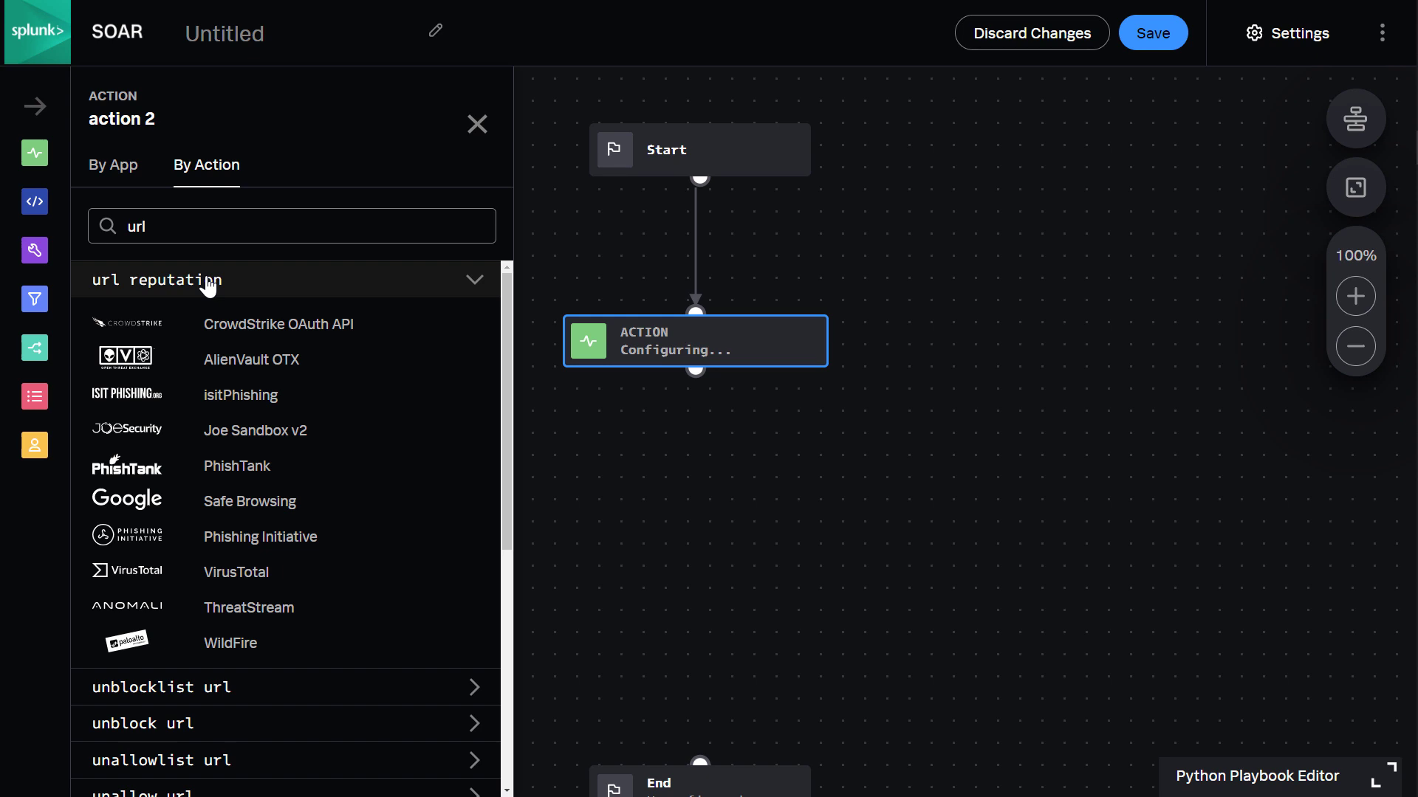
click(260, 575)
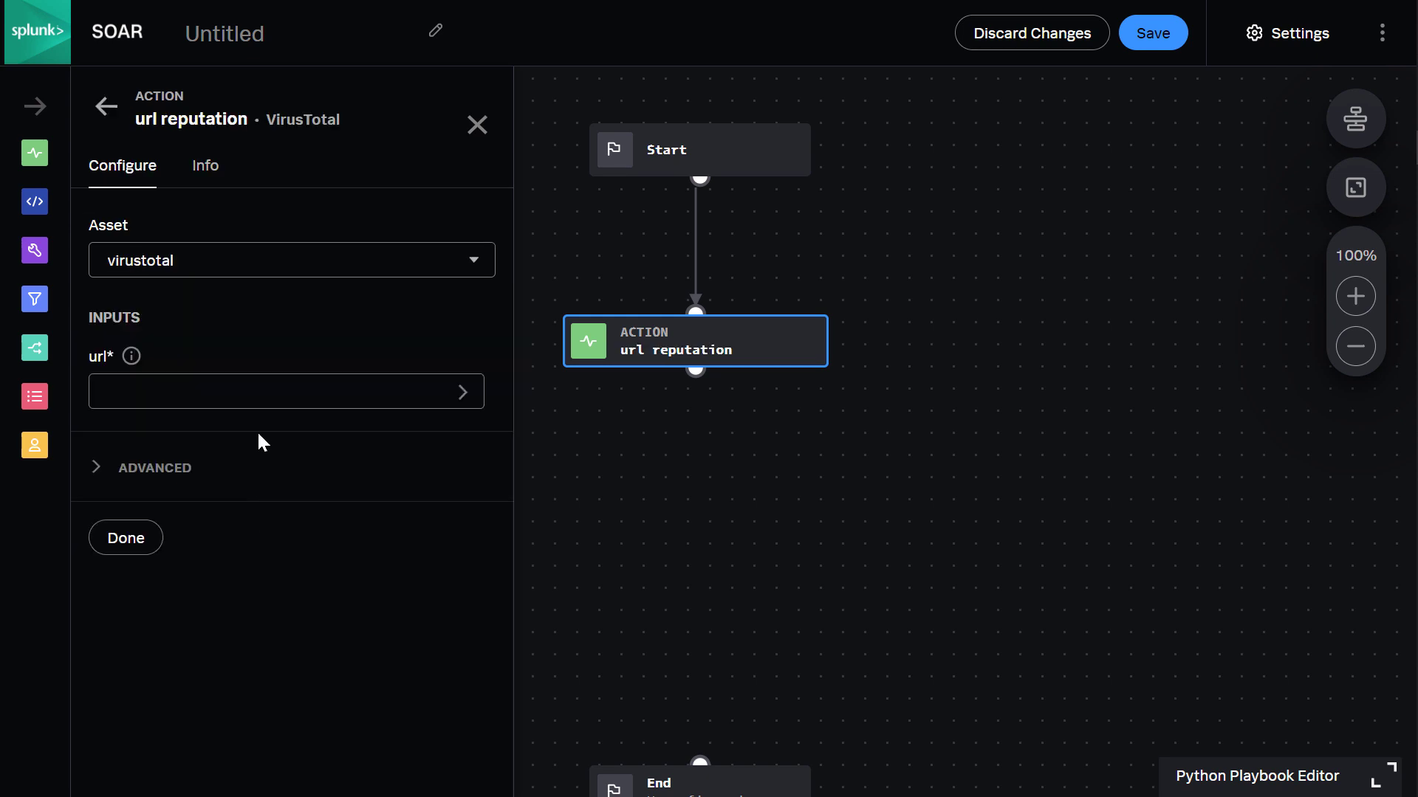
click(263, 393)
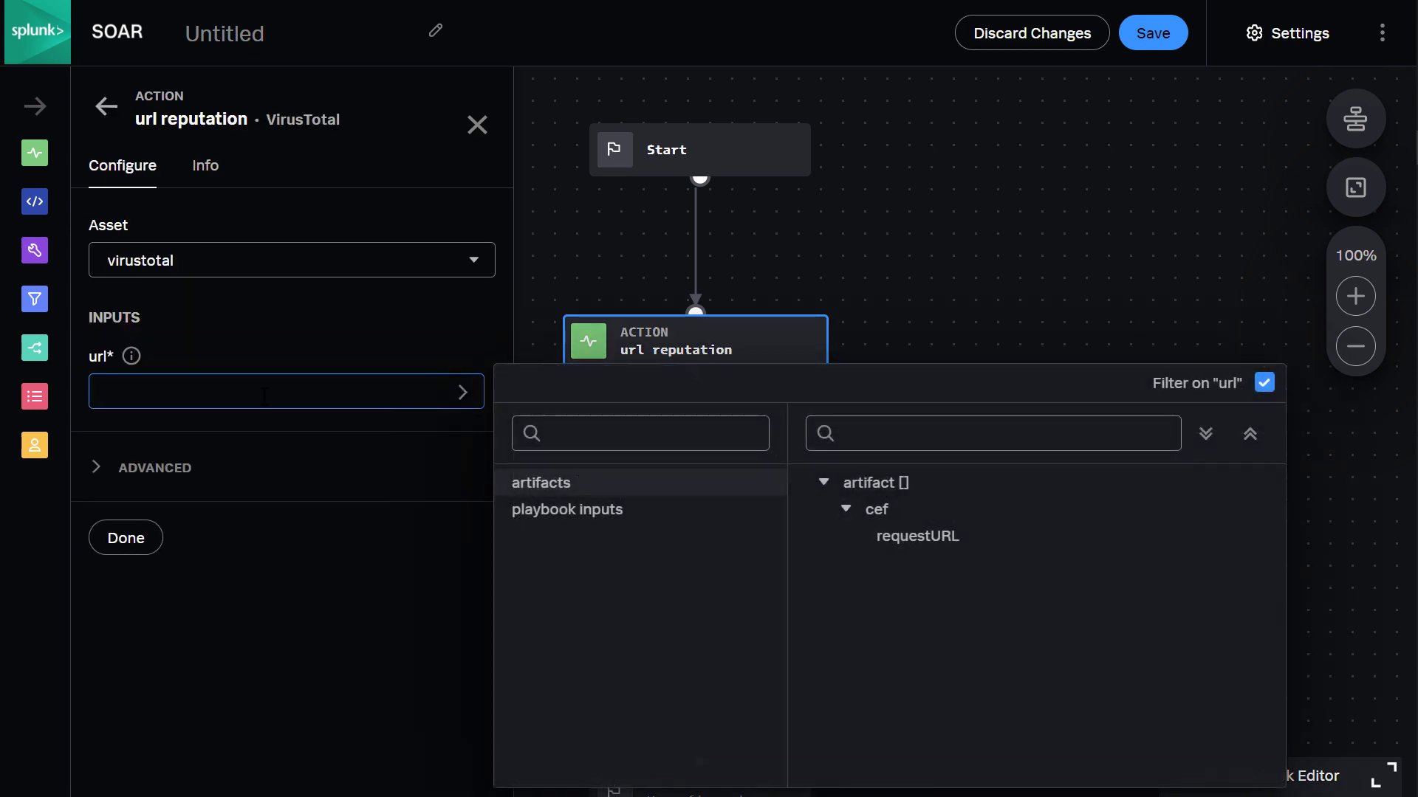
click(918, 536)
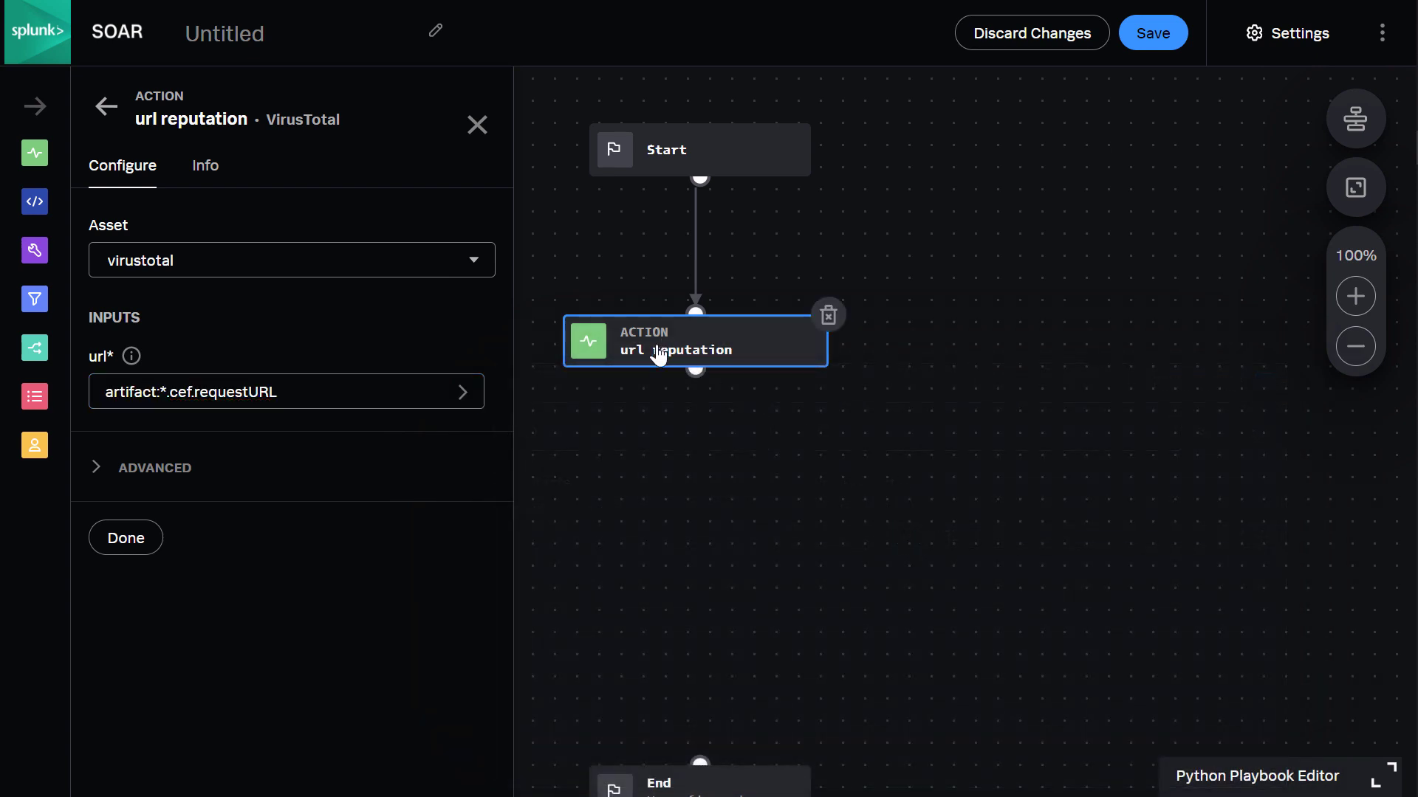
Rename the action block to 'Virus Total URL Reputation Check'
click(206, 165)
click(189, 251)
text(Virus)
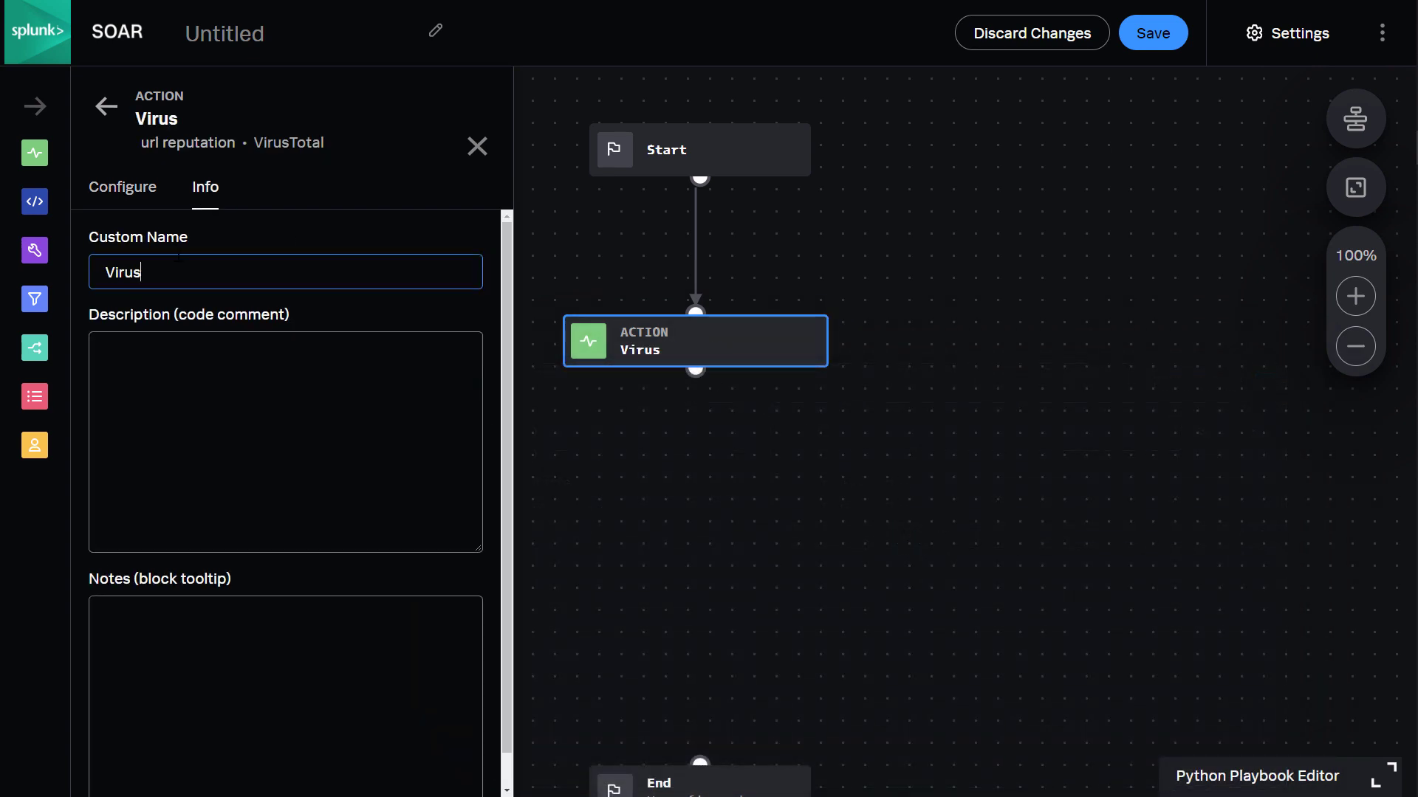
text( Total URL Reputation Check)
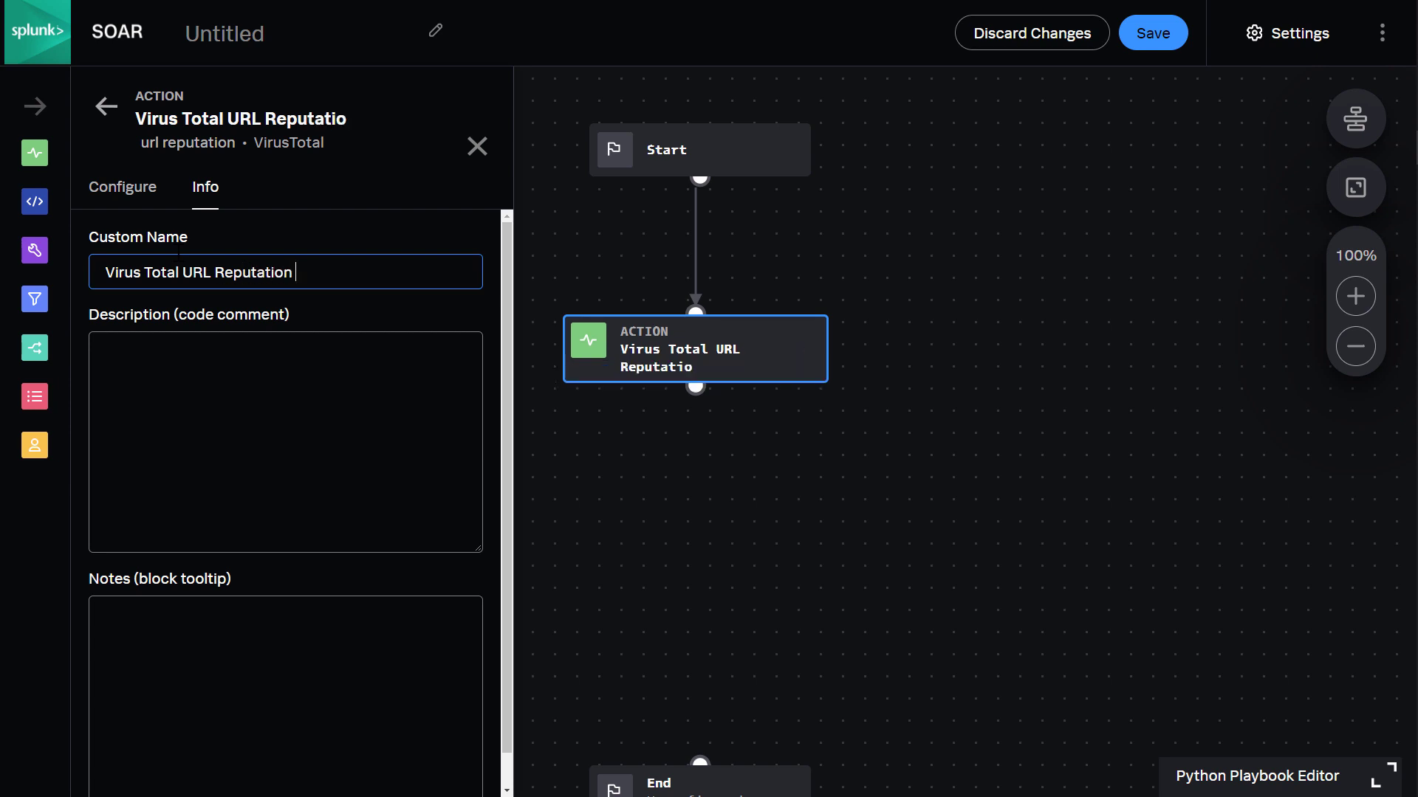
key(Return)
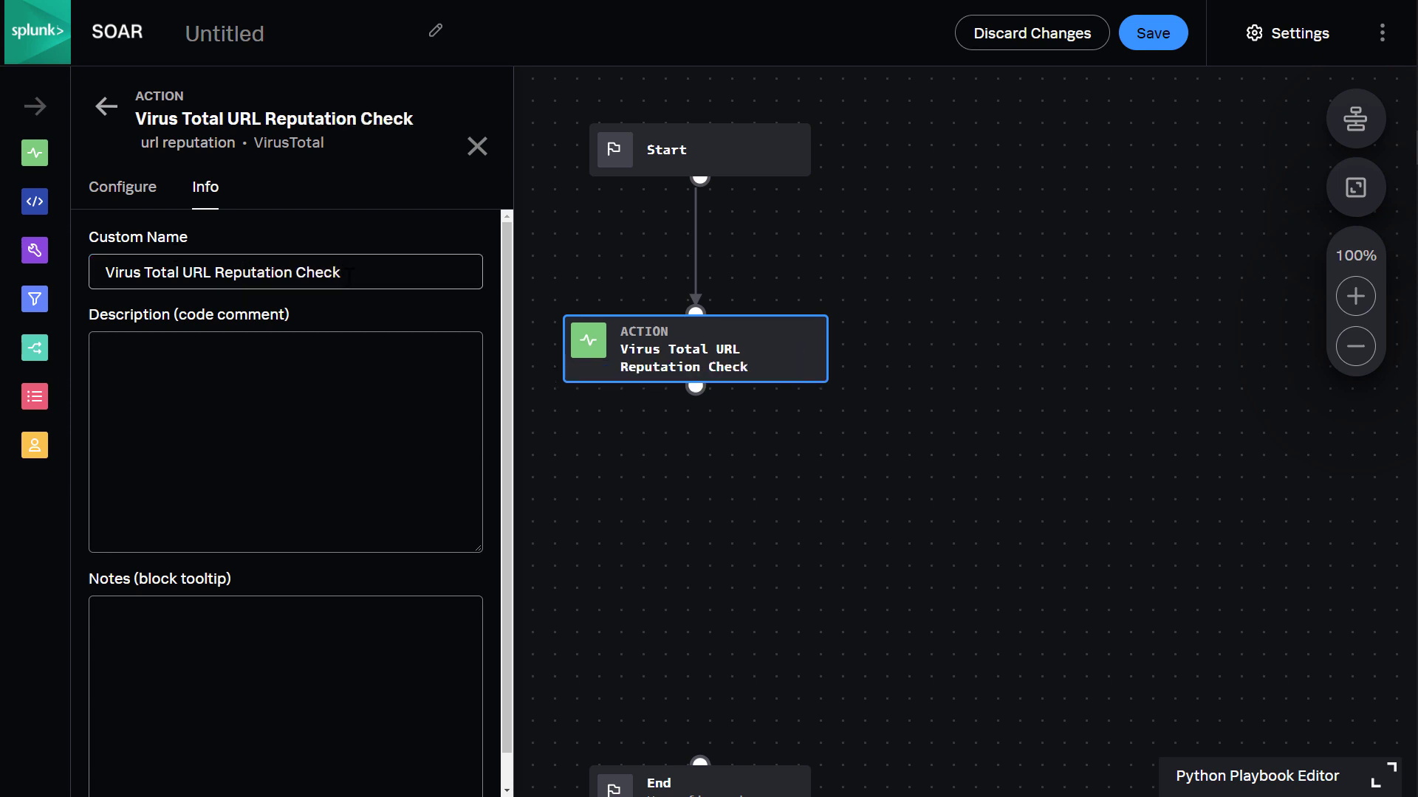
Add a filter after the reputation check with condition 'bad urls': positives >= 3
click(696, 387)
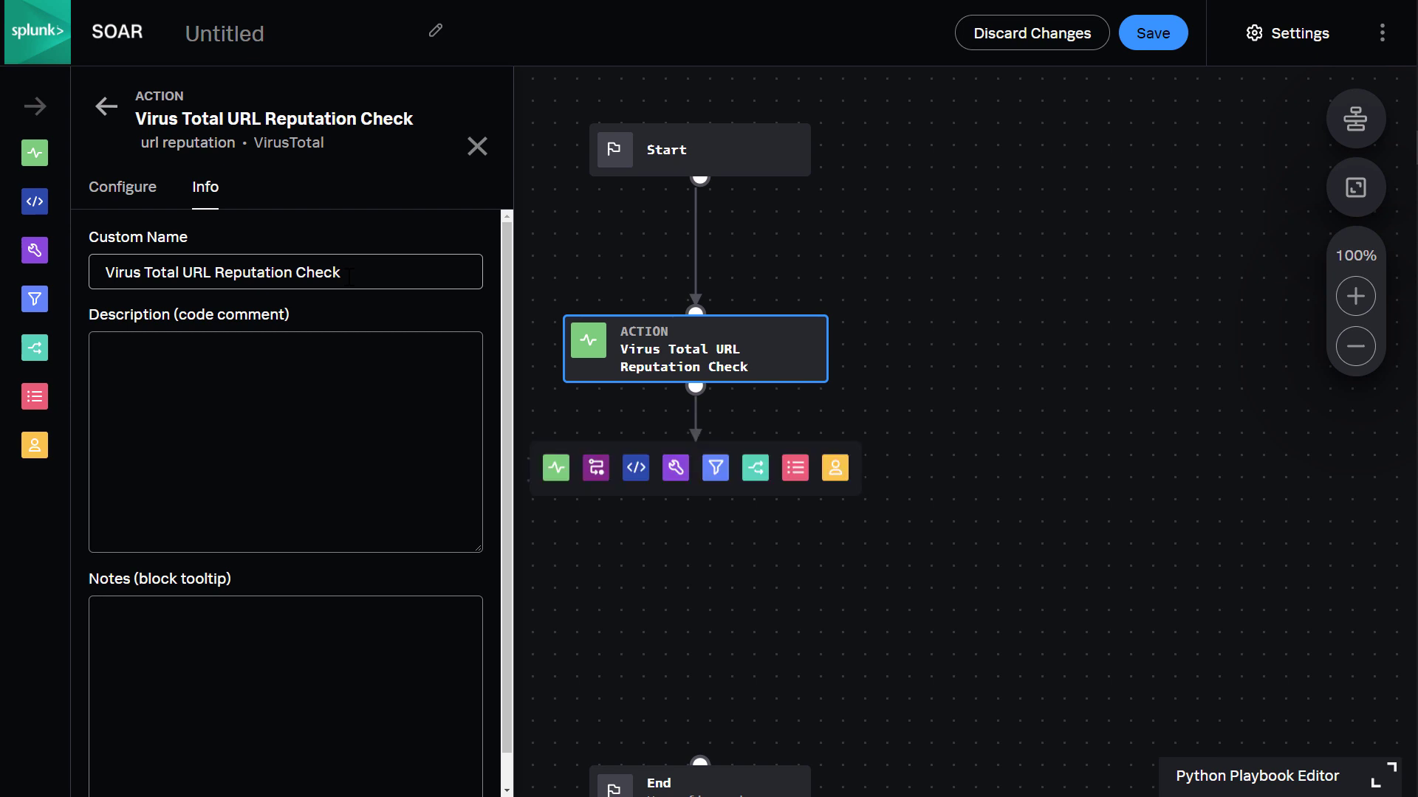
click(716, 468)
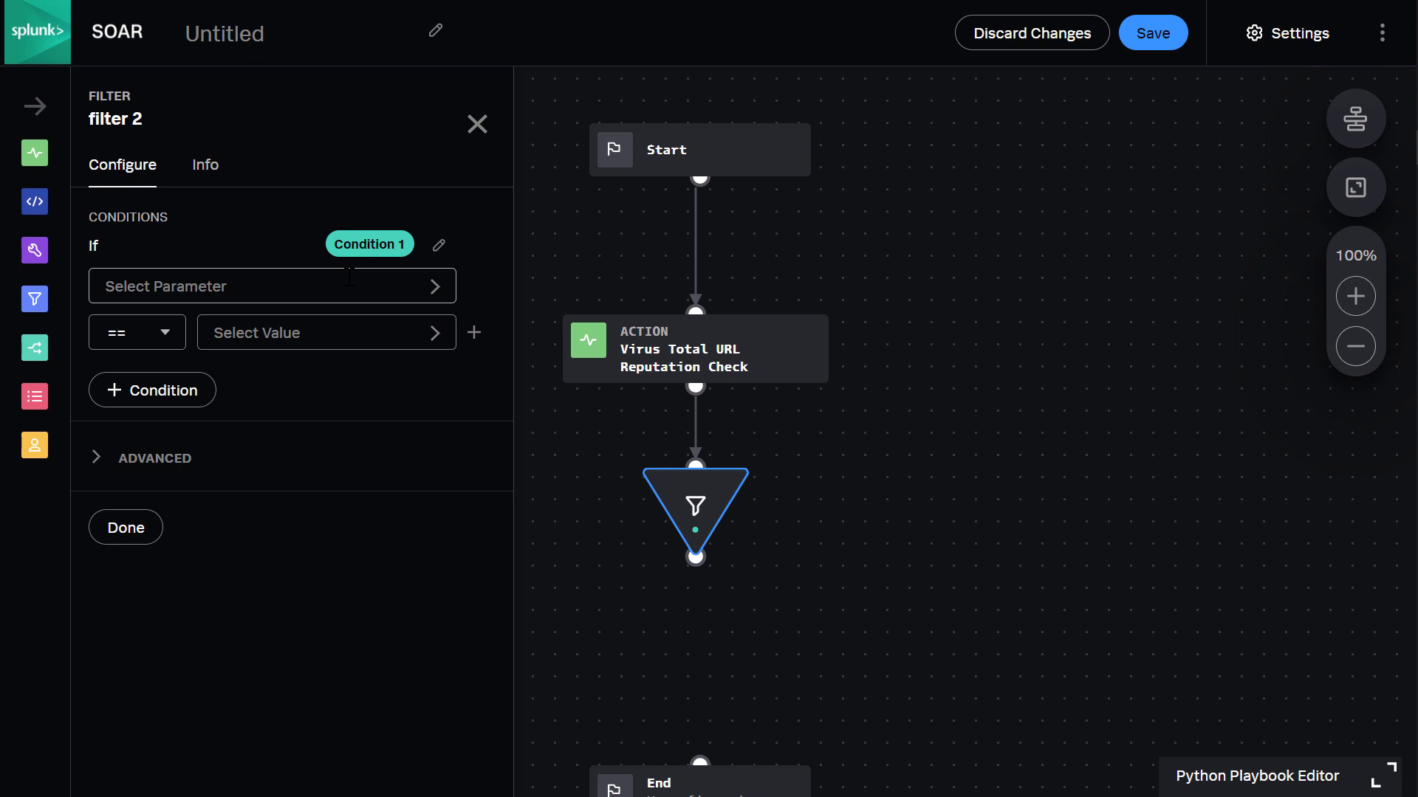
click(347, 285)
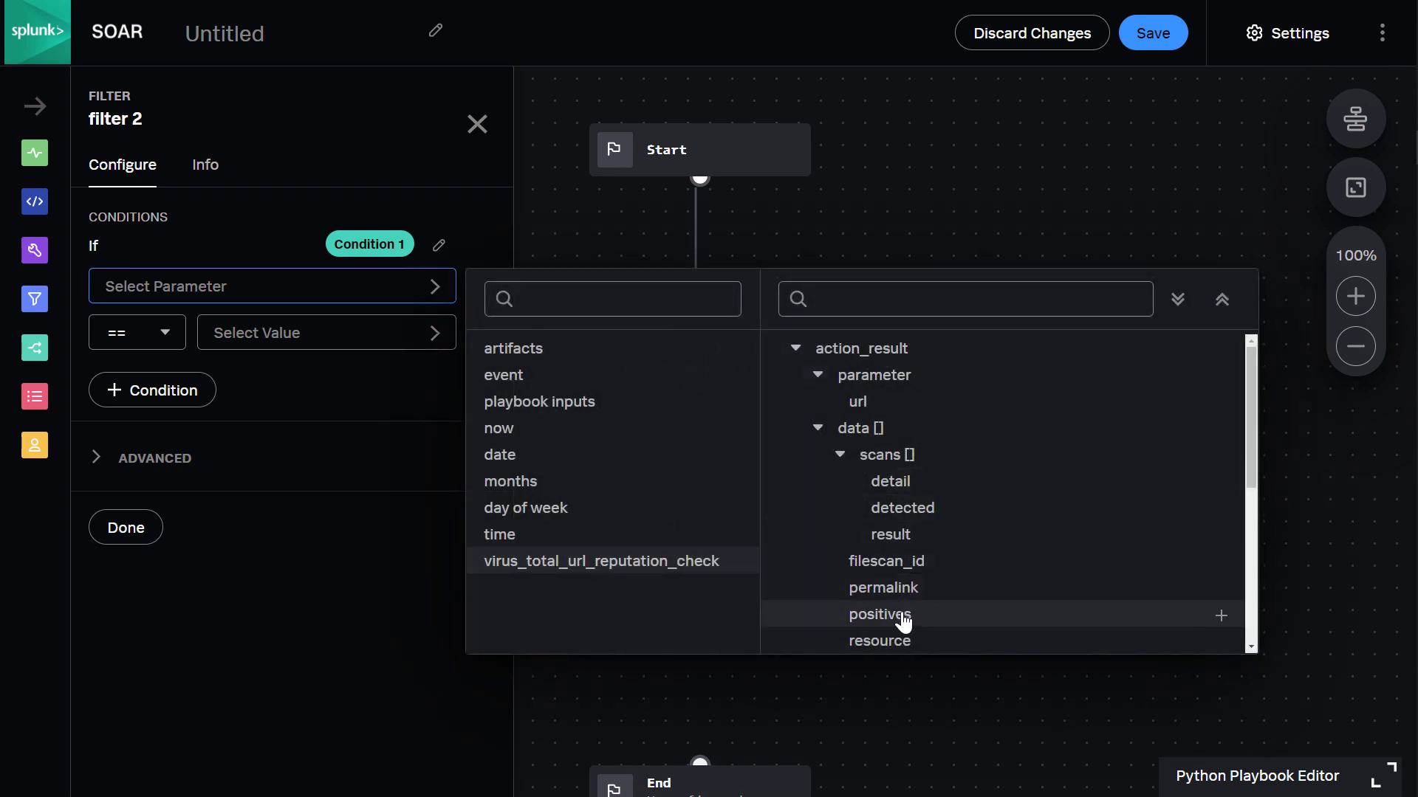
click(879, 614)
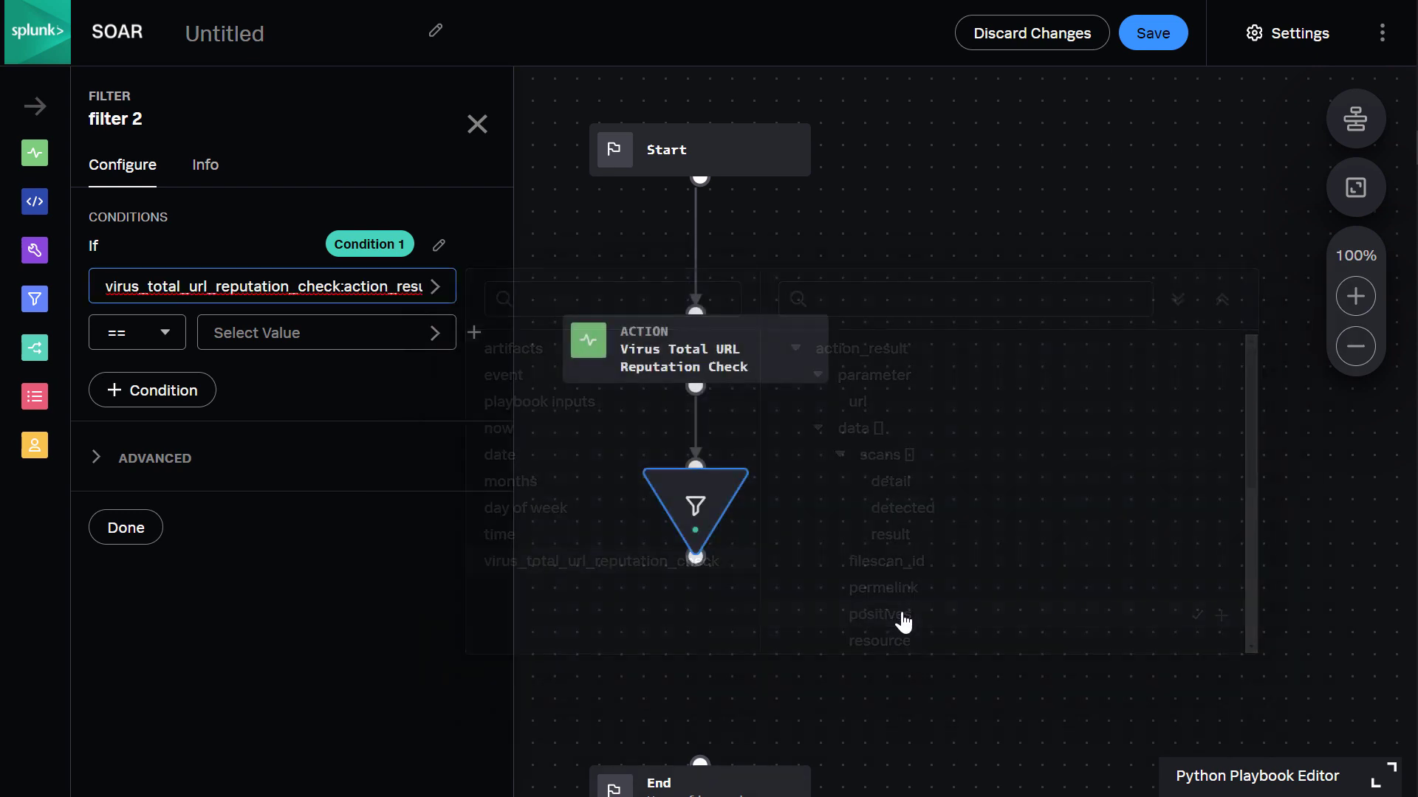
click(165, 332)
scroll(167, 554, down, 2)
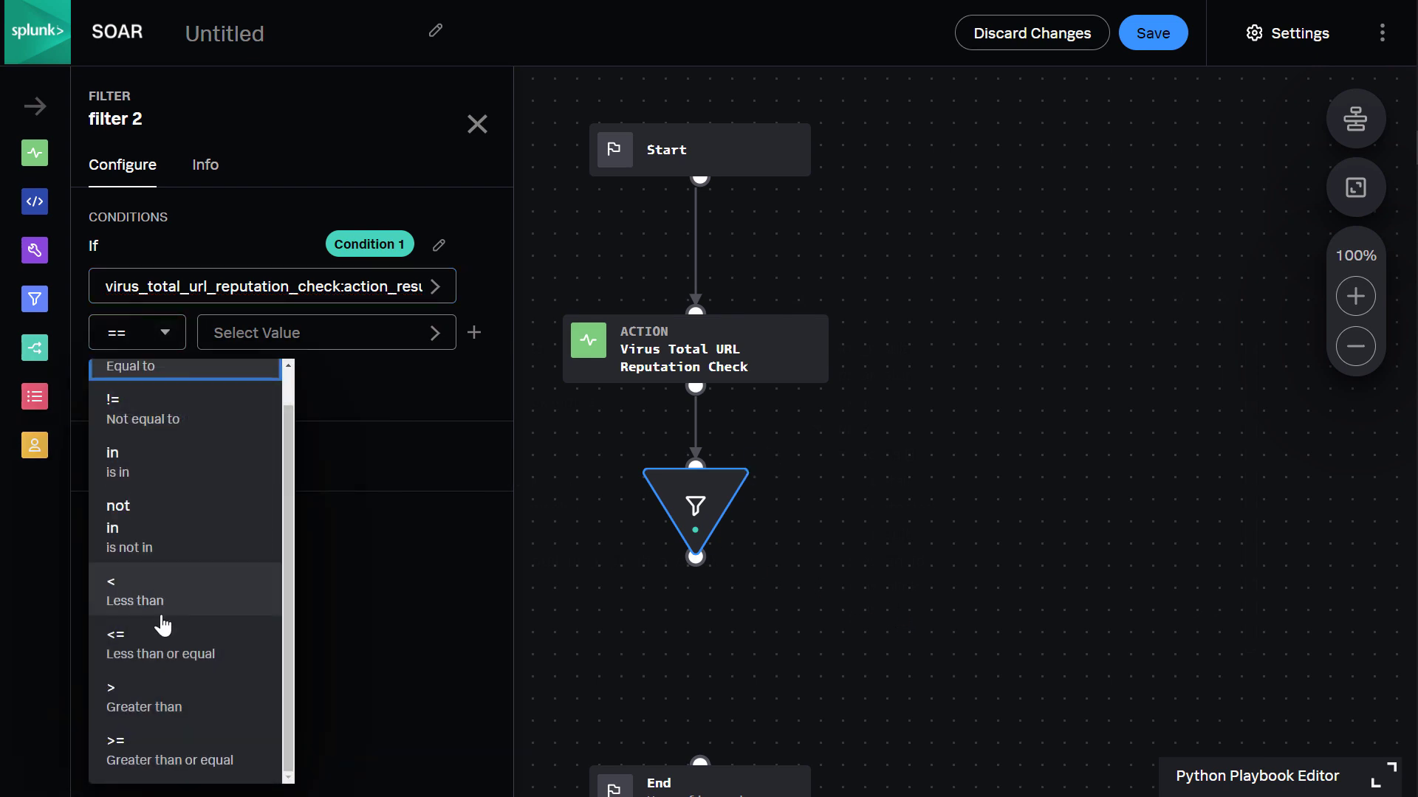
click(145, 753)
click(326, 332)
text(3)
key(Return)
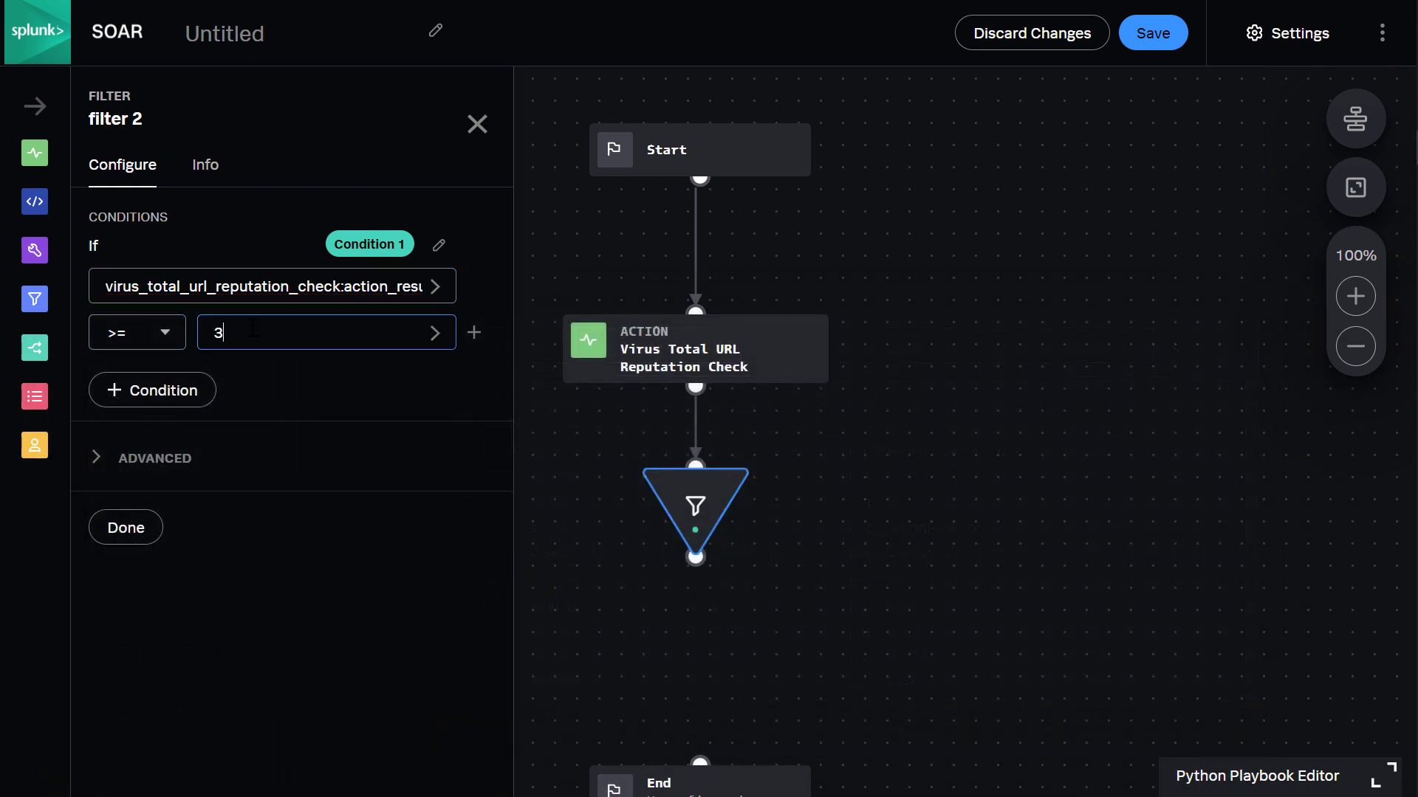
click(438, 245)
text(bad urls)
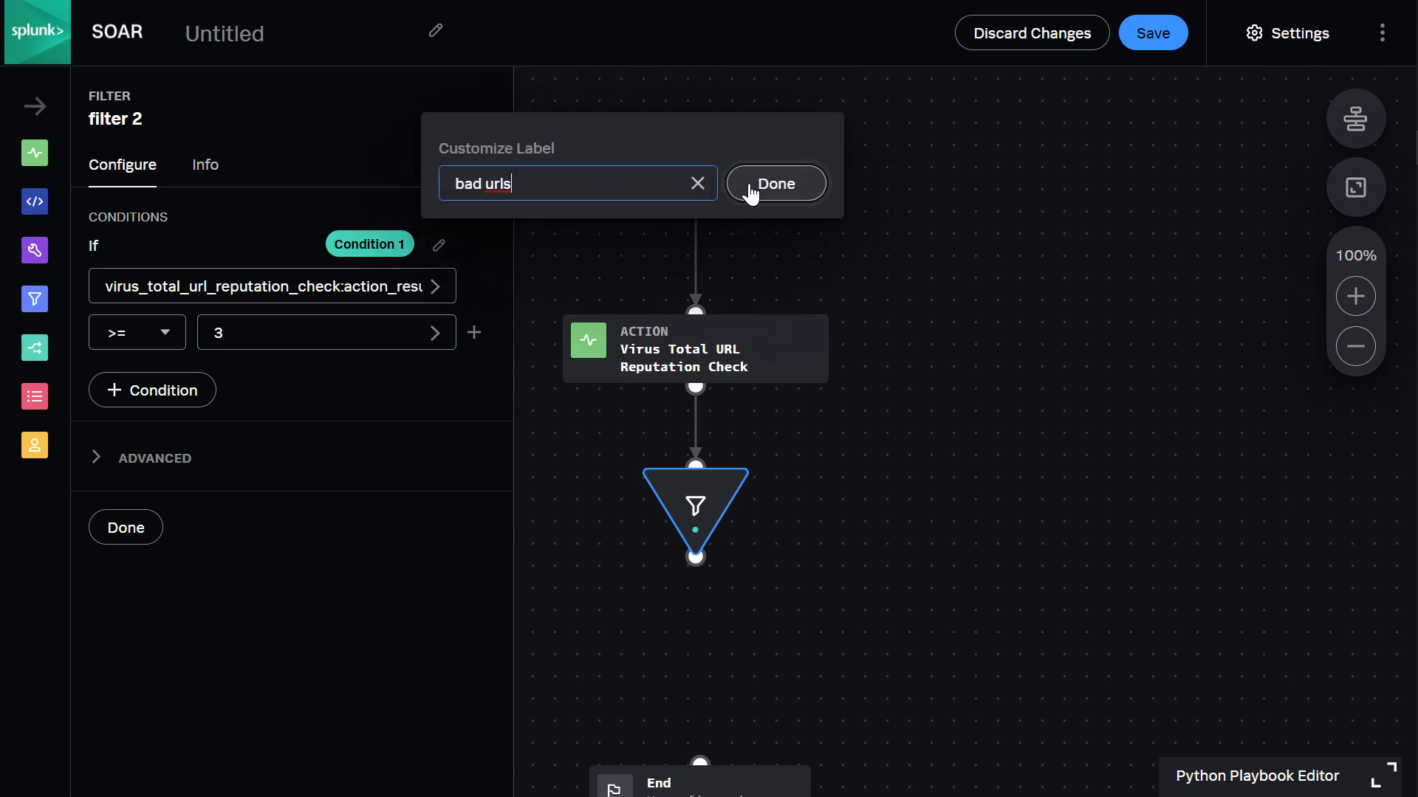
click(775, 183)
Add a second filter condition 'unknown urls': positives < 3
click(152, 390)
click(189, 421)
click(593, 695)
click(880, 749)
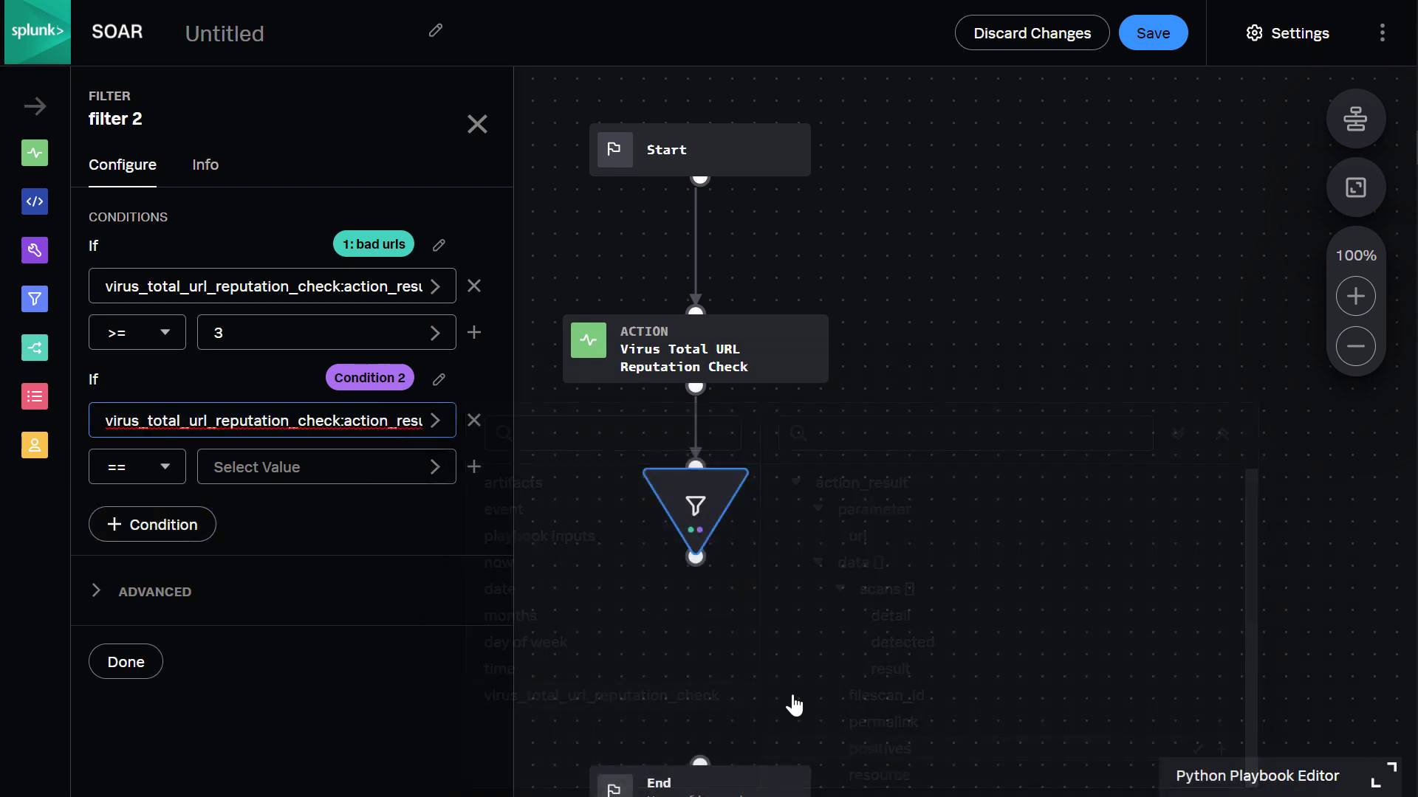
click(163, 471)
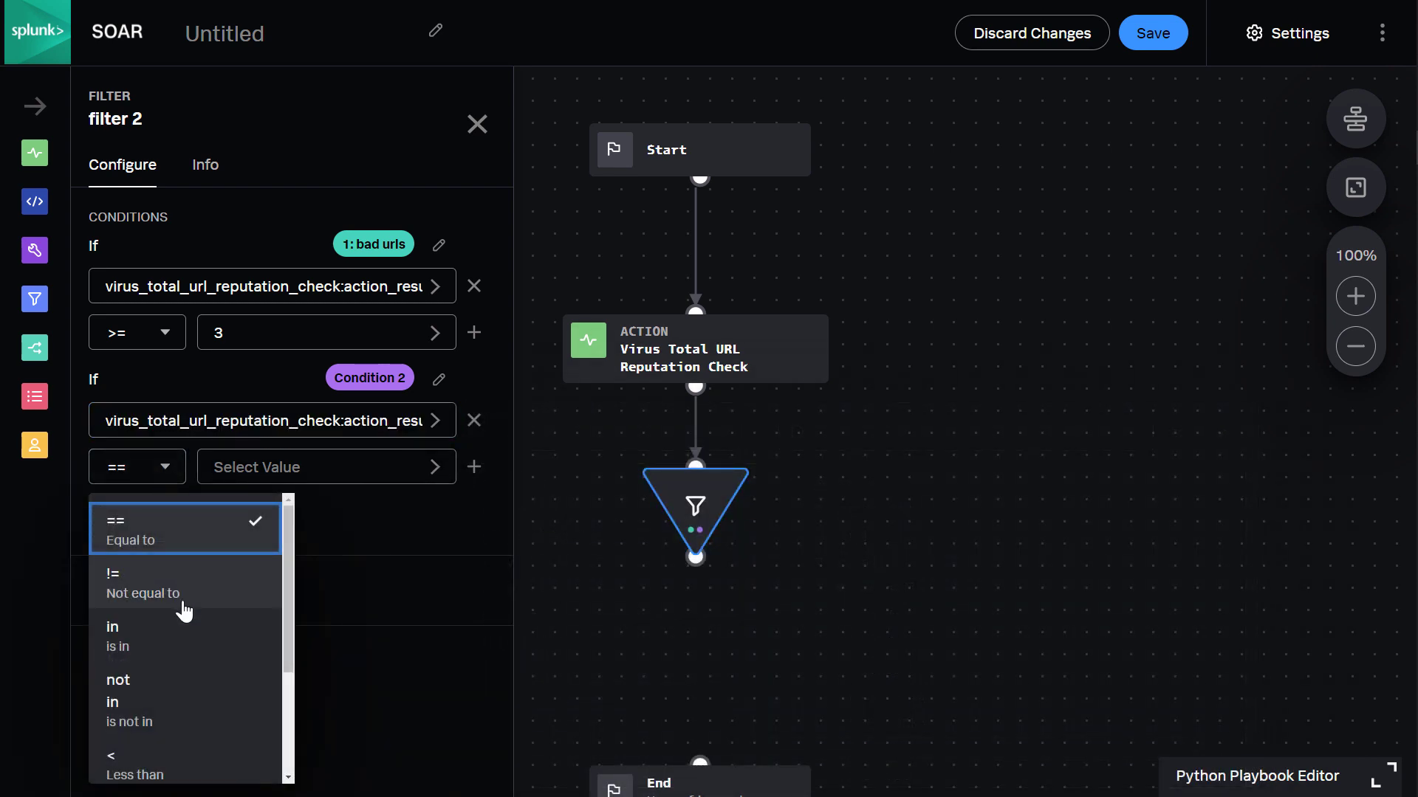
scroll(188, 576, down, 2)
click(144, 693)
click(327, 465)
text(3)
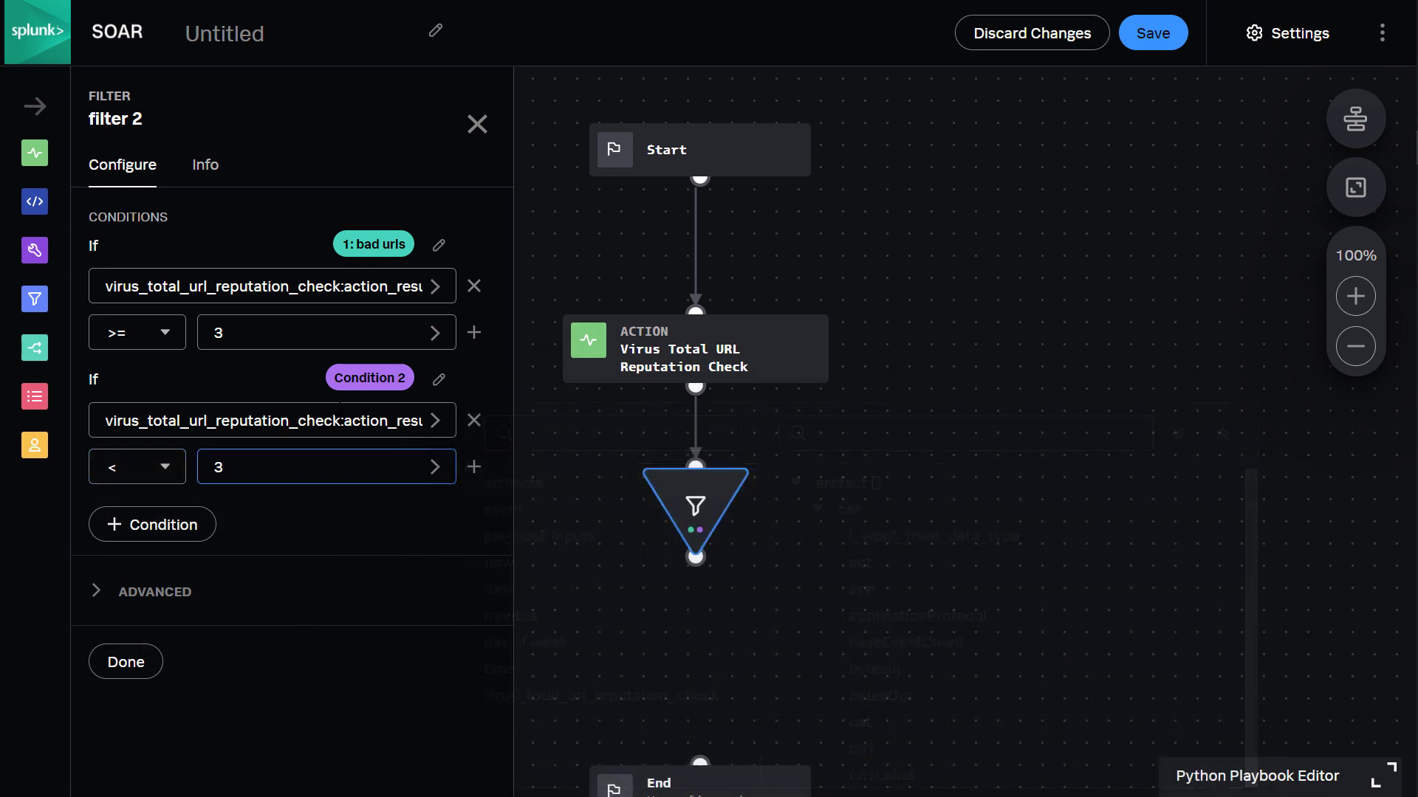
click(439, 378)
text(unknown urls)
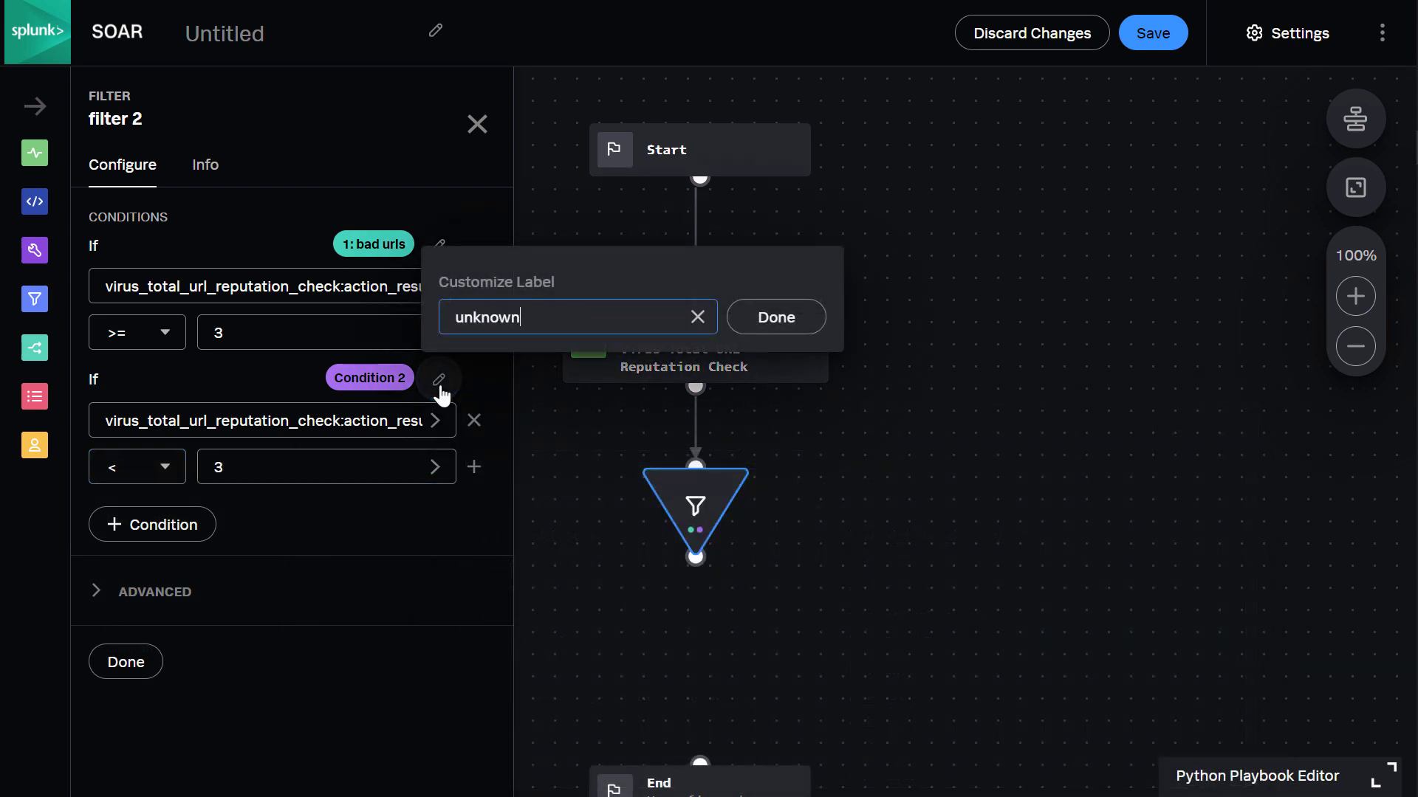
click(775, 316)
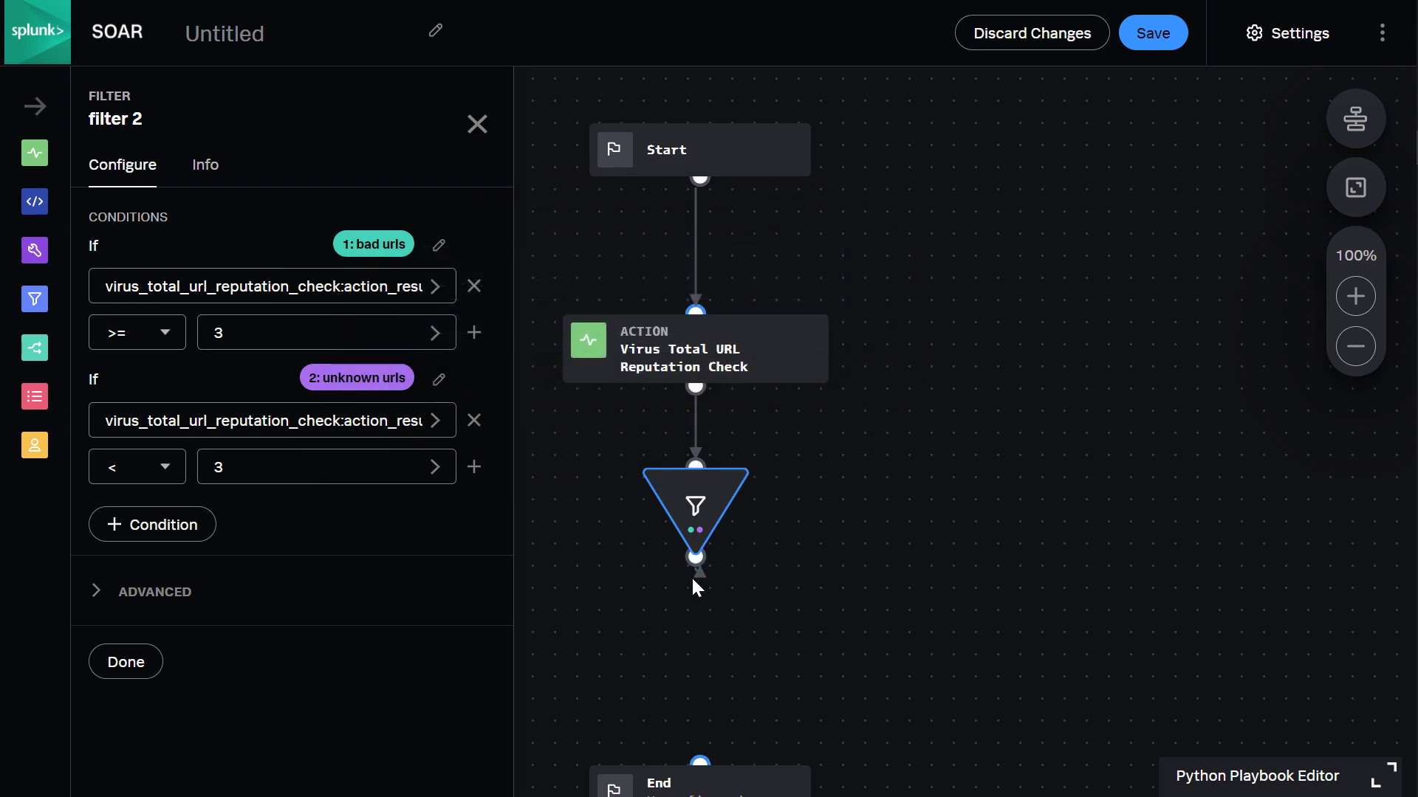
Attach an add comment utility to the bad urls branch with comment 'Malicious URLs were found!'
click(697, 610)
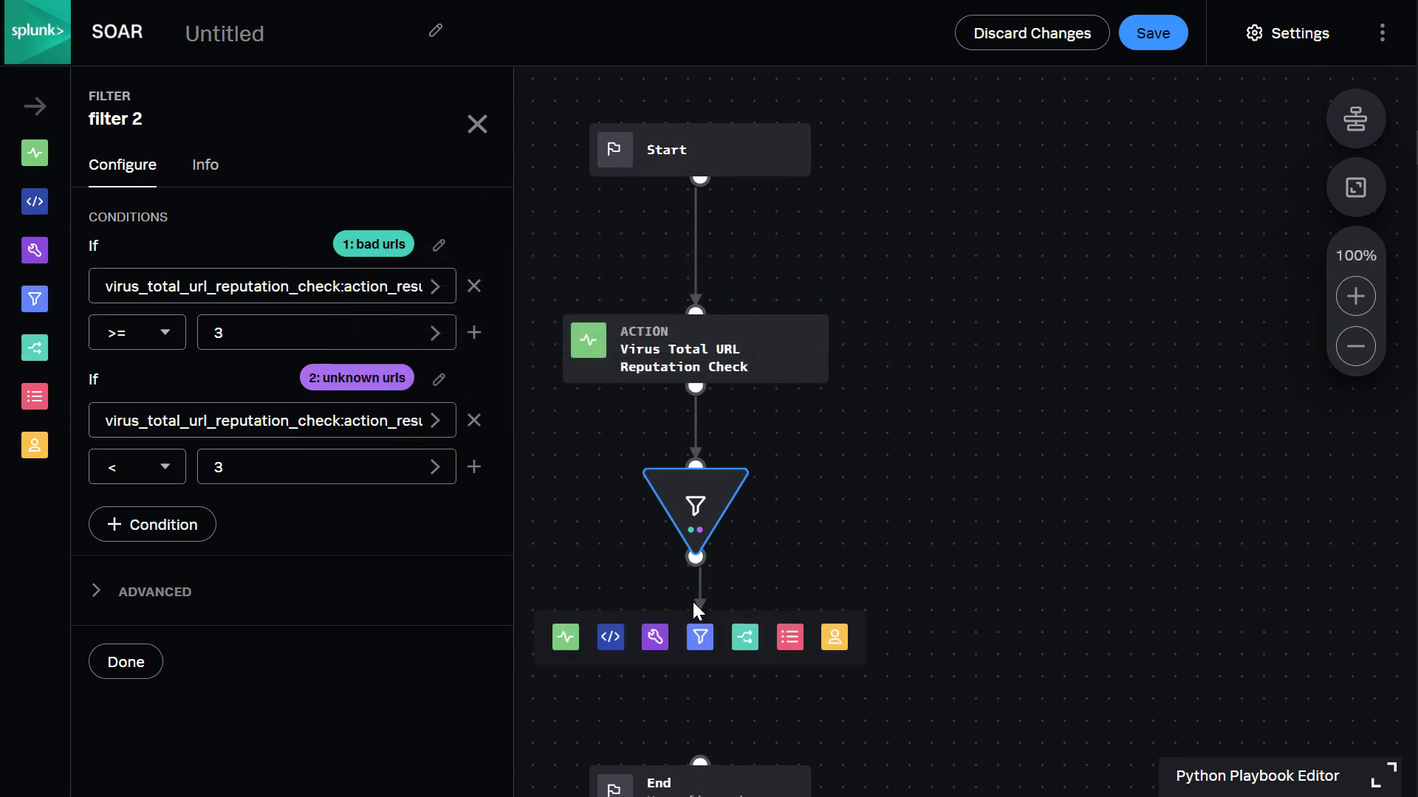
click(654, 638)
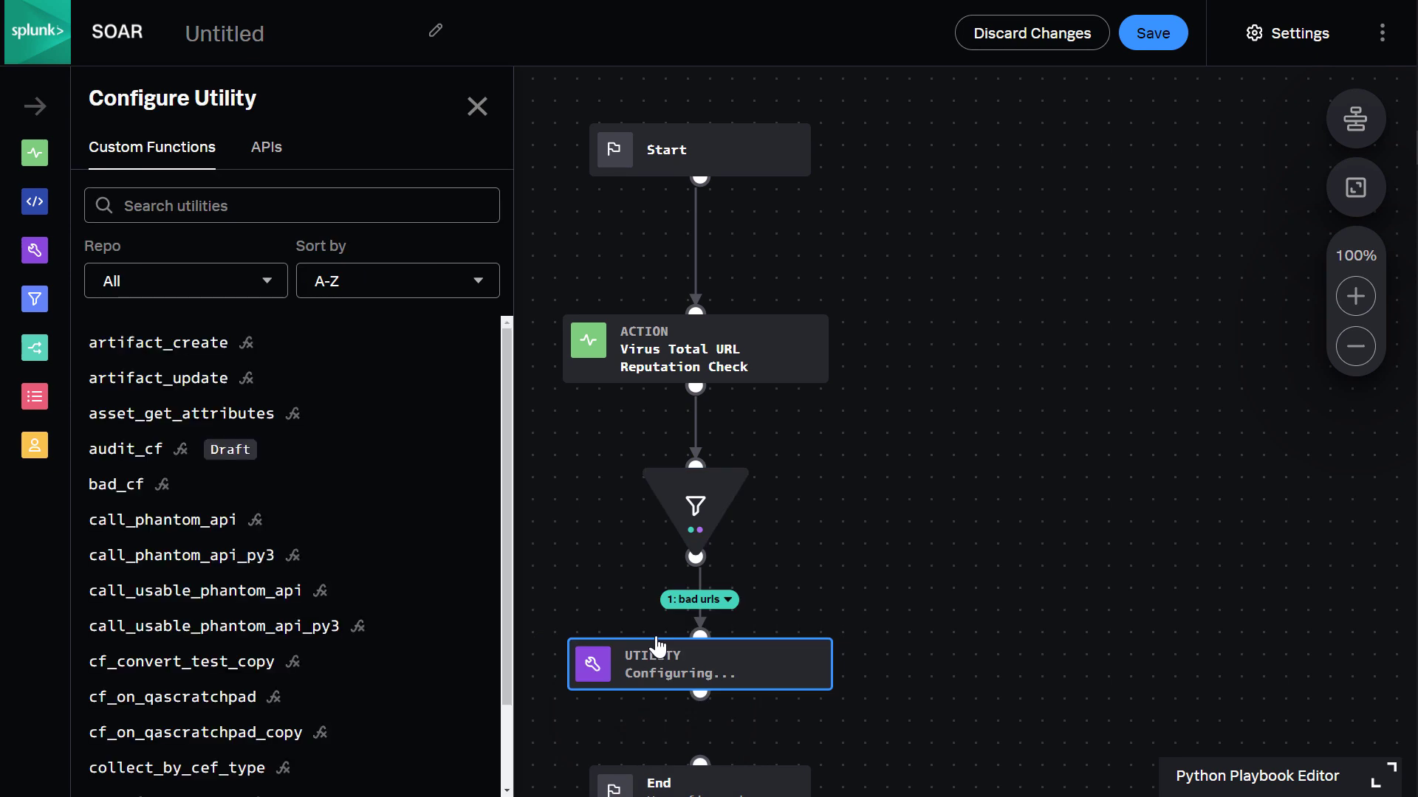
click(266, 146)
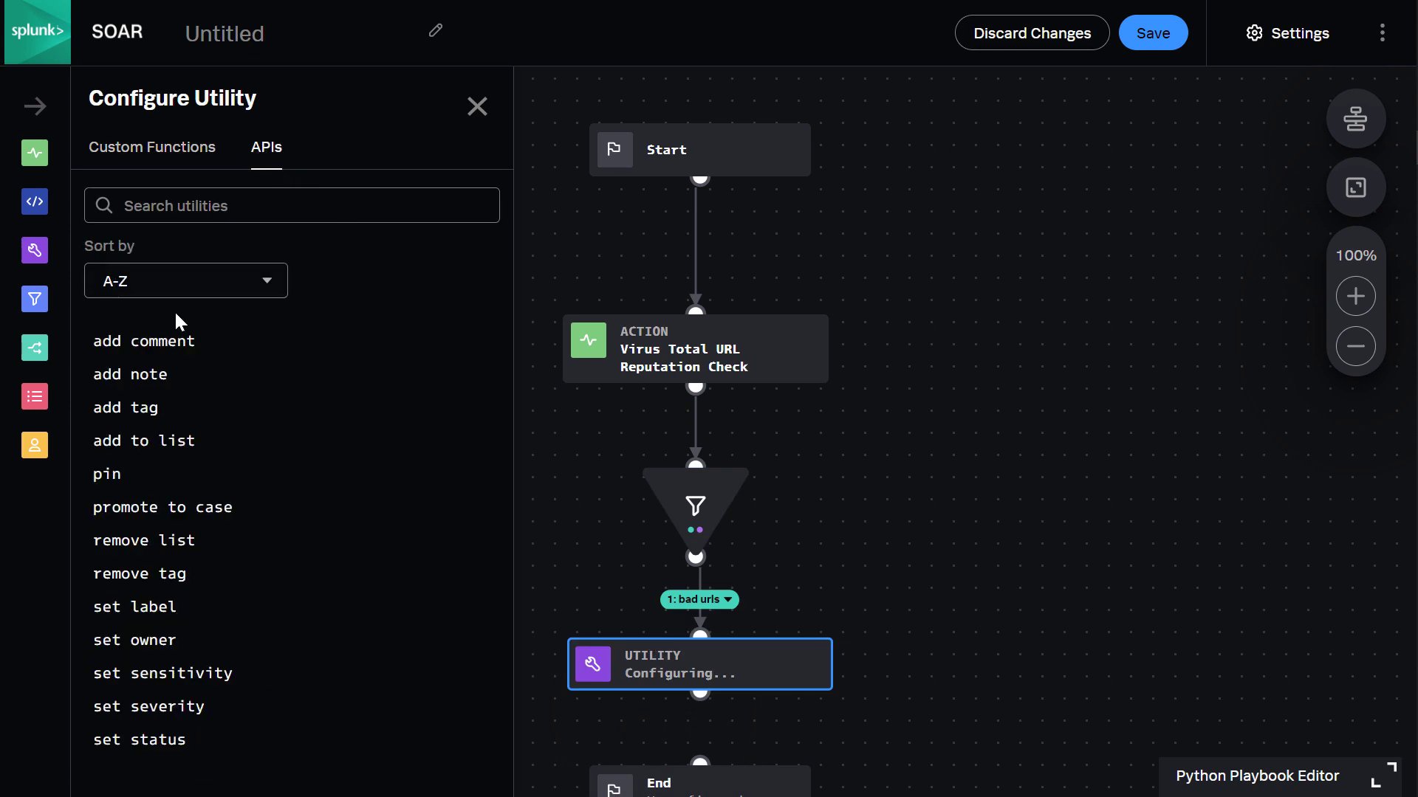
click(145, 342)
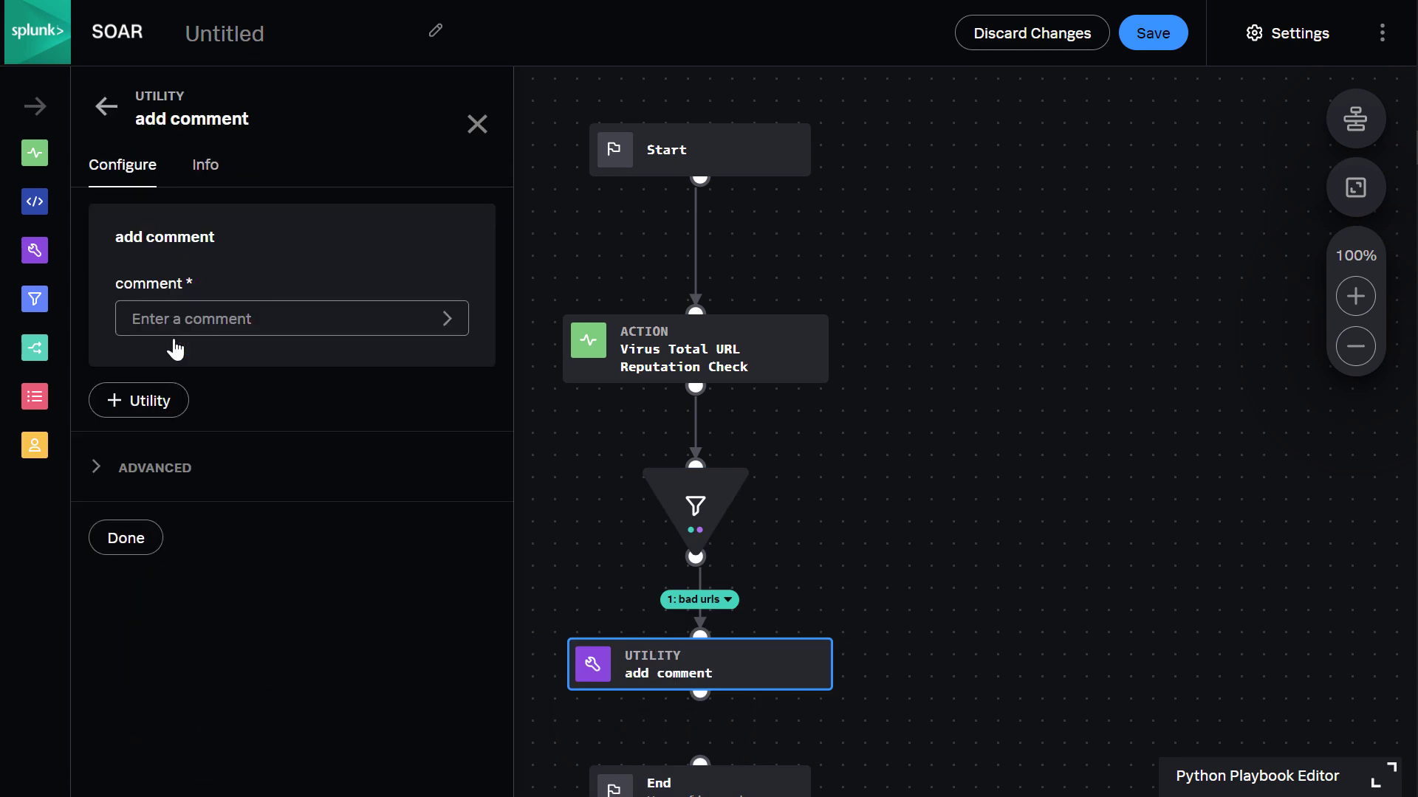
click(186, 319)
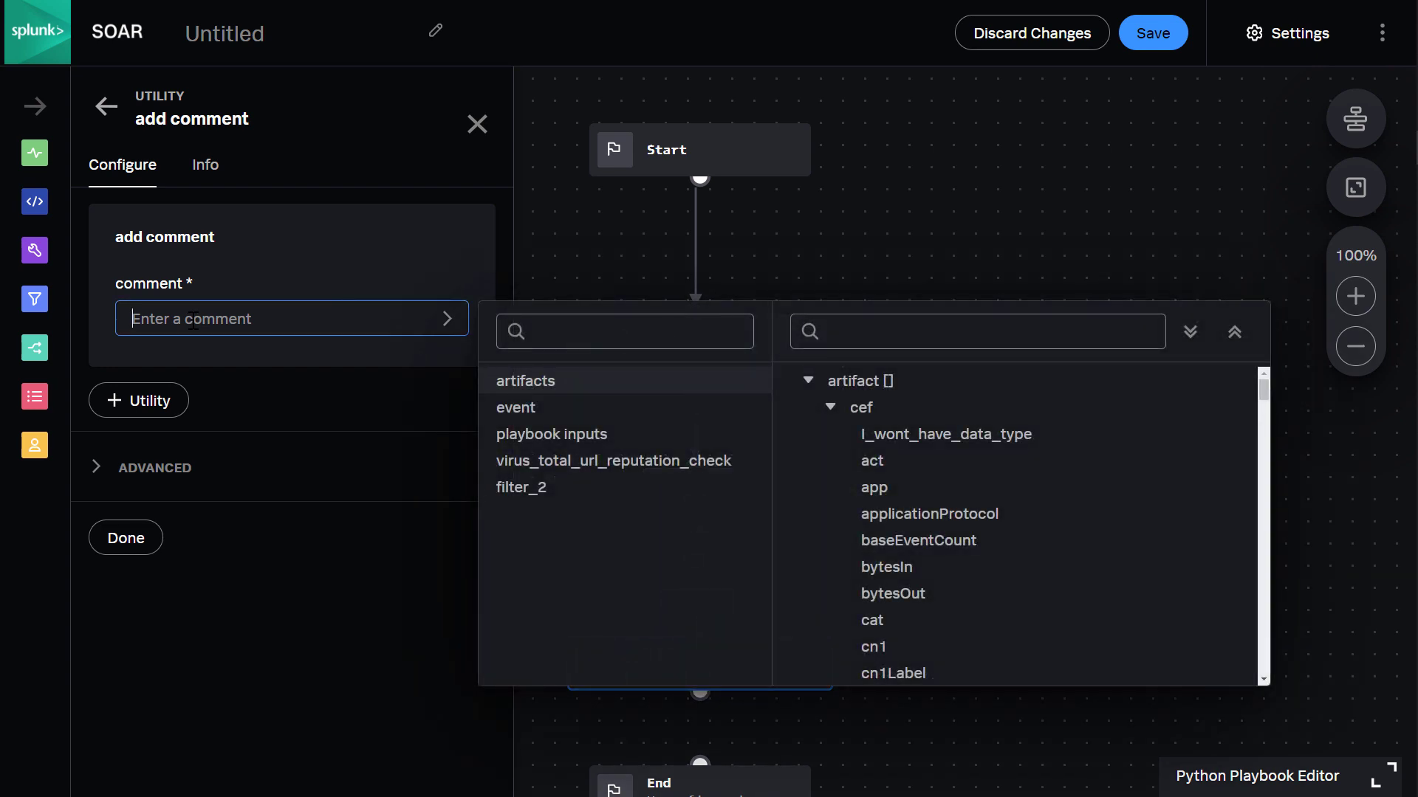
text(Malicious URLs were found!)
scroll(733, 701, down, 2)
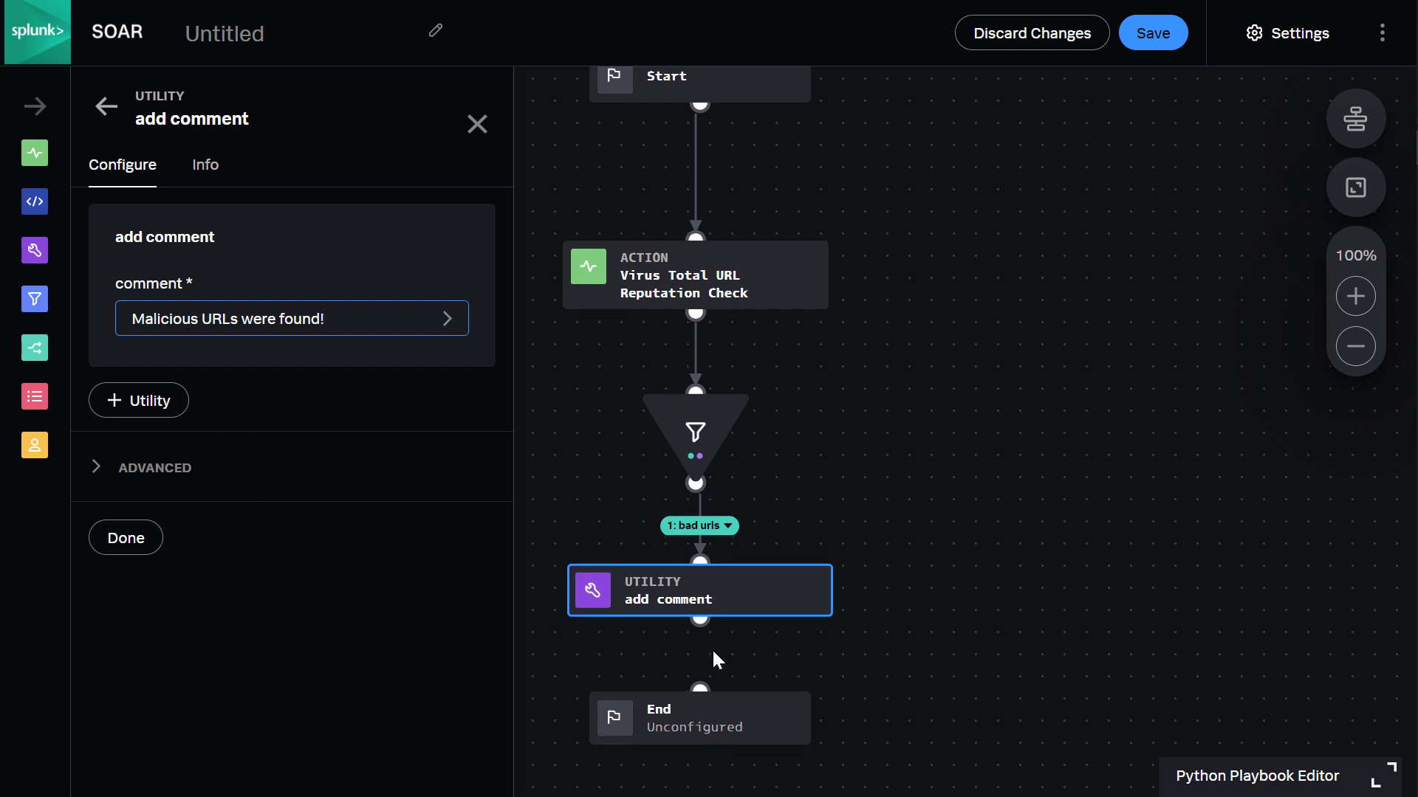
Add a new, empty output entry to the End block and start entering its variable name
click(703, 720)
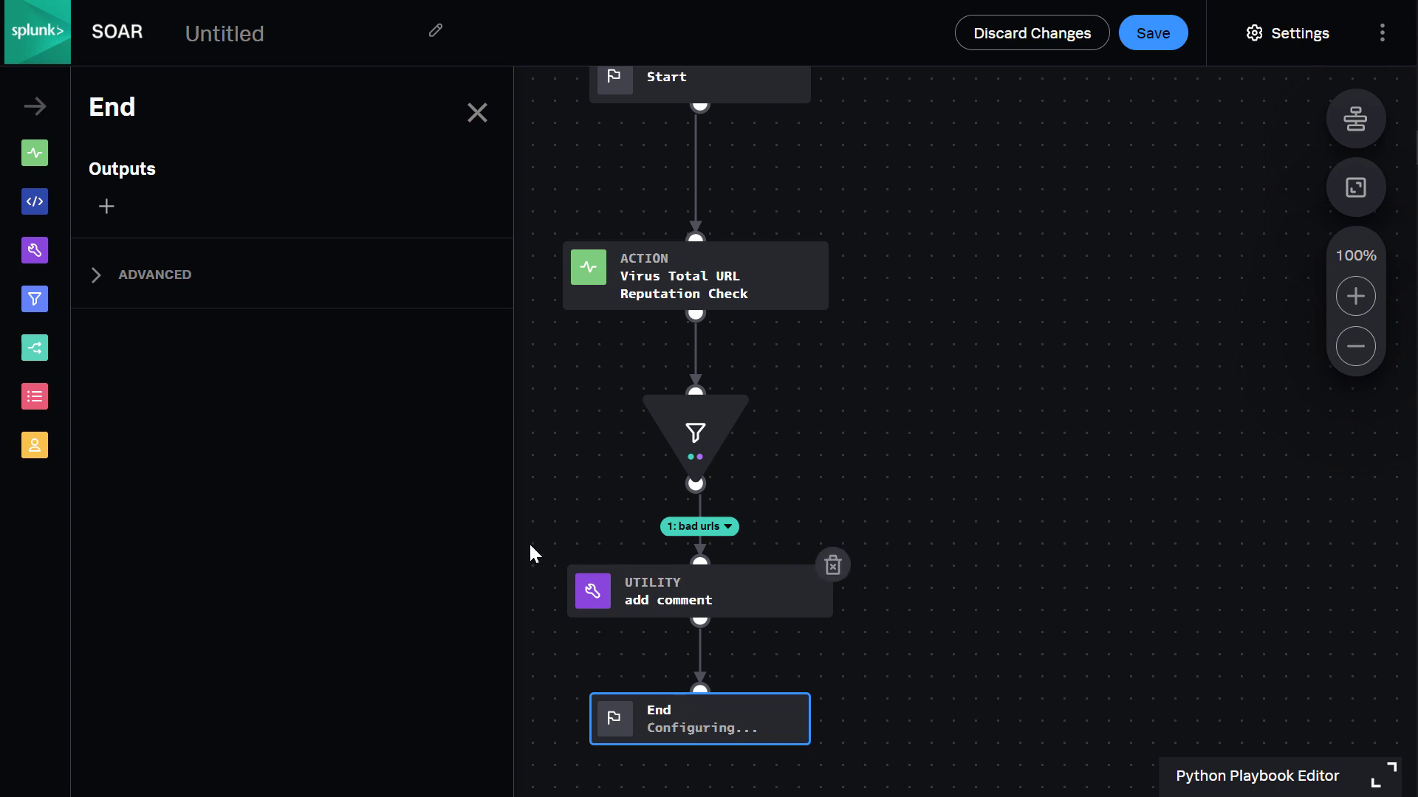
click(107, 208)
click(174, 266)
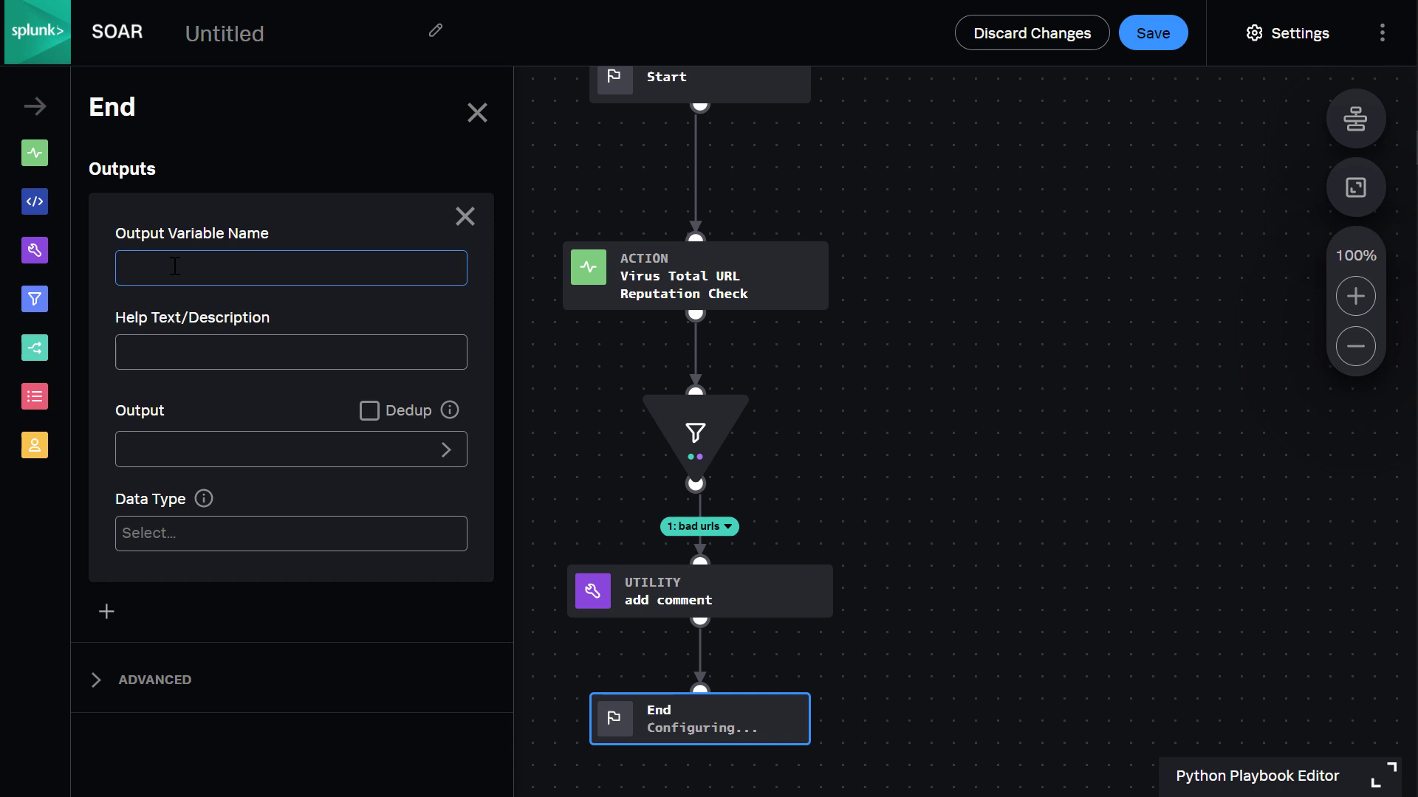